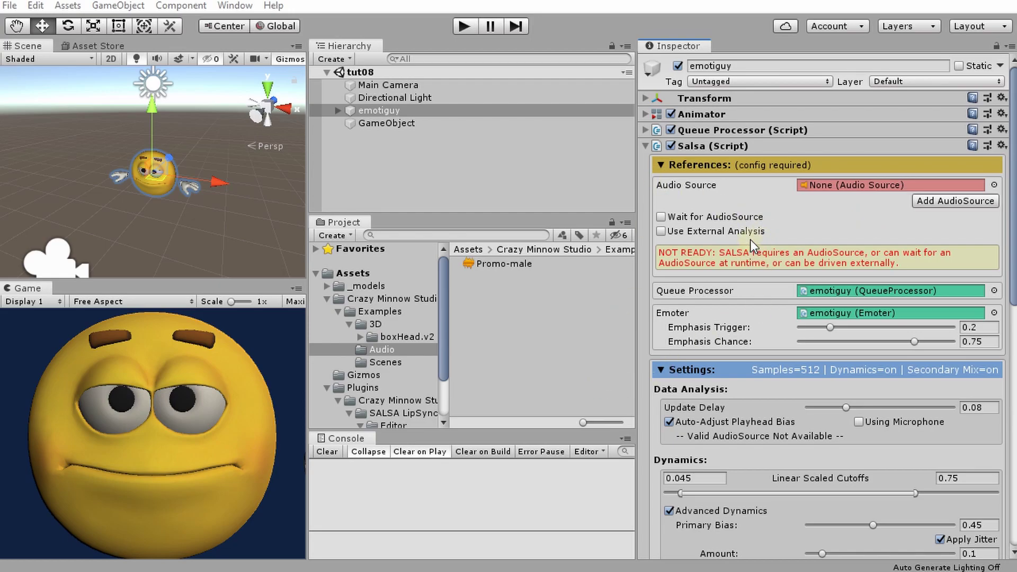
Add an AudioSource for emotiguy's Salsa component and assign the Promo-male audio clip to it
left_click(948, 202)
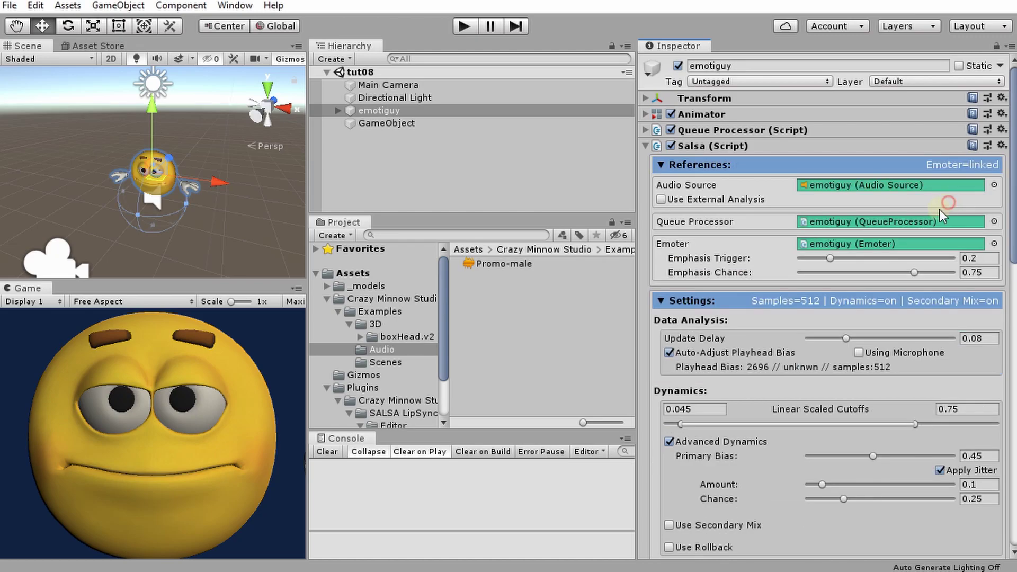
scroll(795, 296, "down", 10)
scroll(796, 292, "down", 7)
left_click_drag(506, 264, 859, 263)
scroll(755, 275, "up", 15)
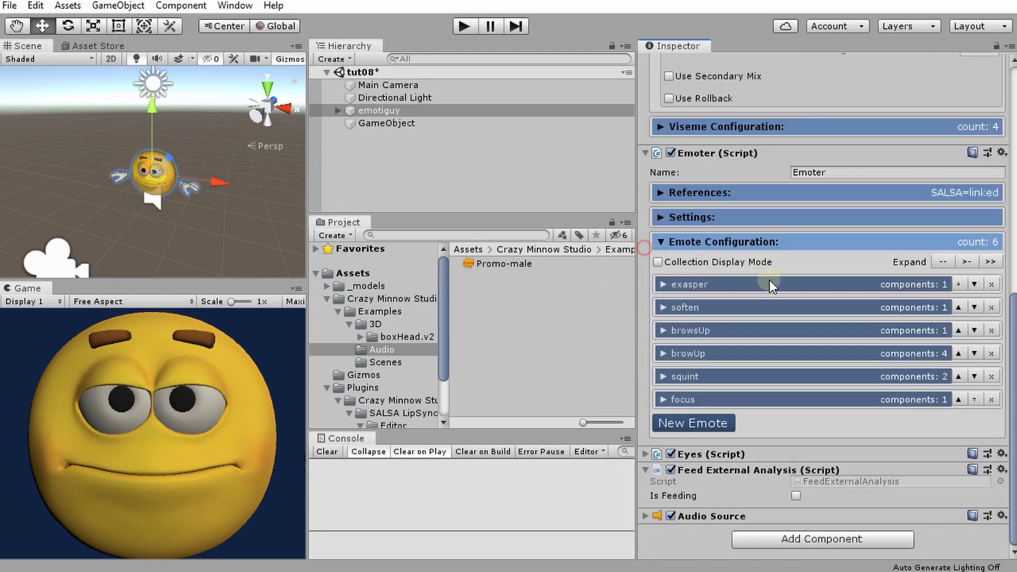
Collapse the Emoter component, run the scene briefly to preview emotiguy's lip-sync, and stop playback
left_click(701, 439)
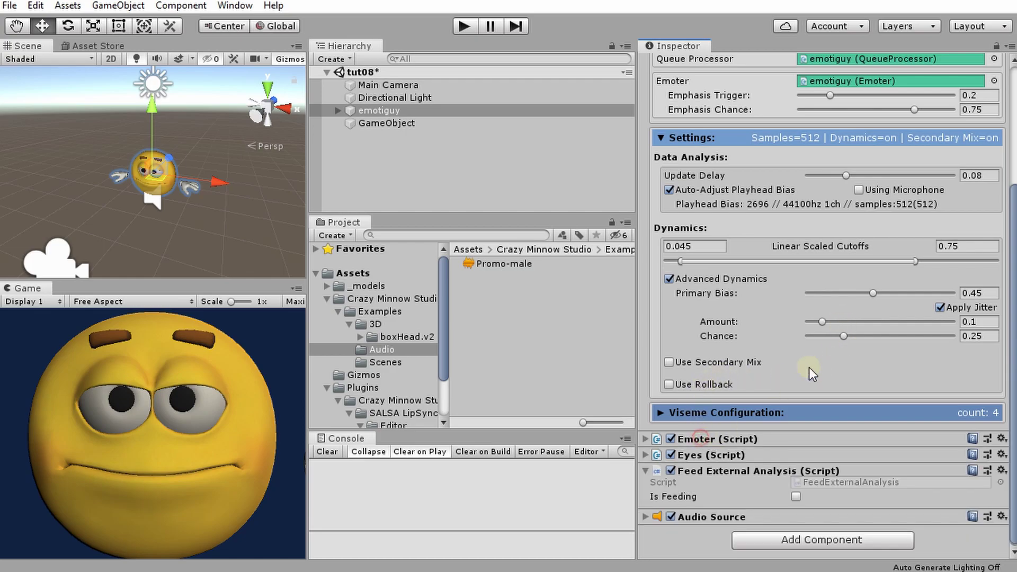
left_click(465, 26)
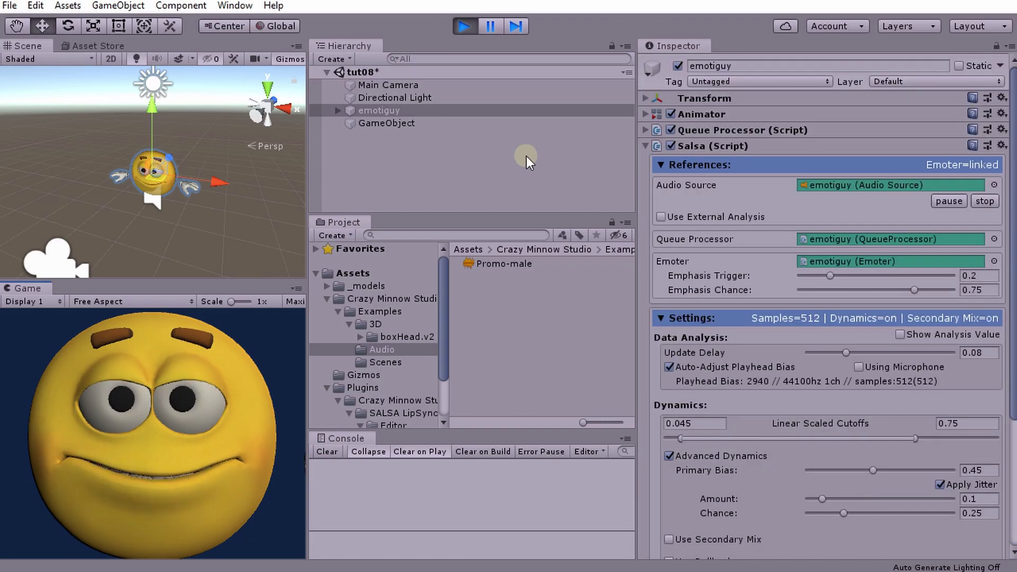
left_click(465, 27)
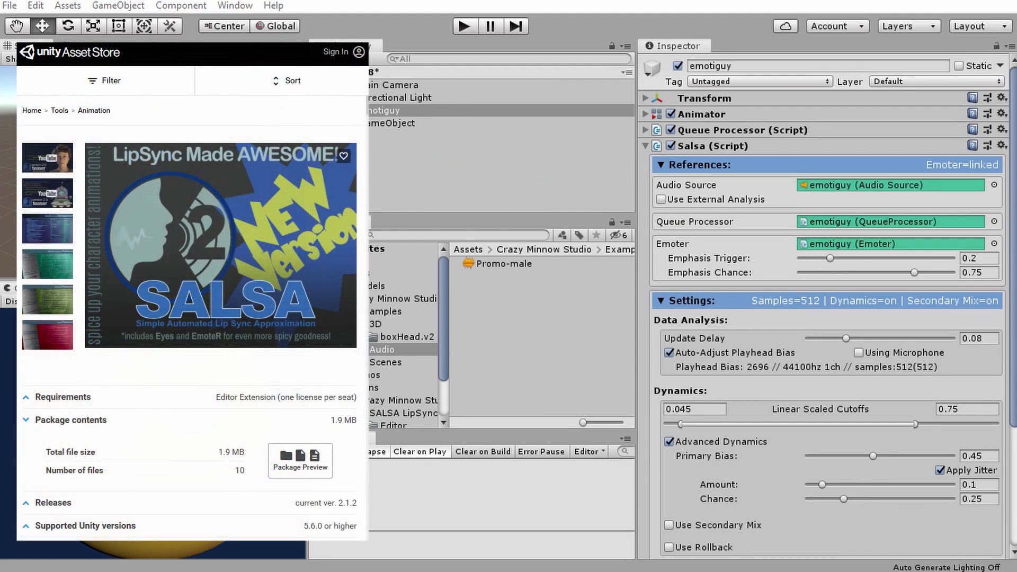
Import the SALSA-LipSync-Suite_v2.1.2 package into the project
left_click_drag(976, 241, 449, 306)
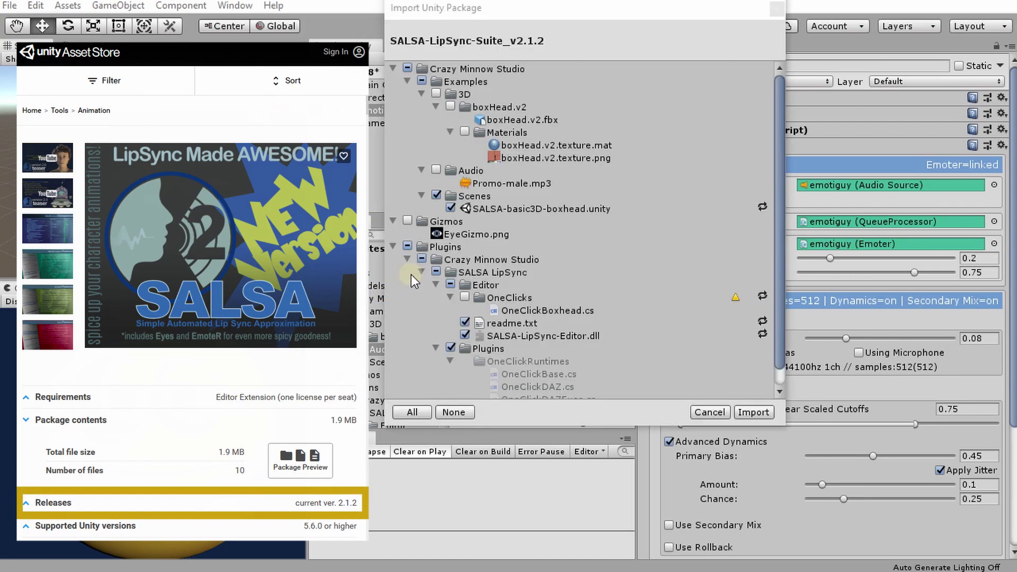
left_click(752, 412)
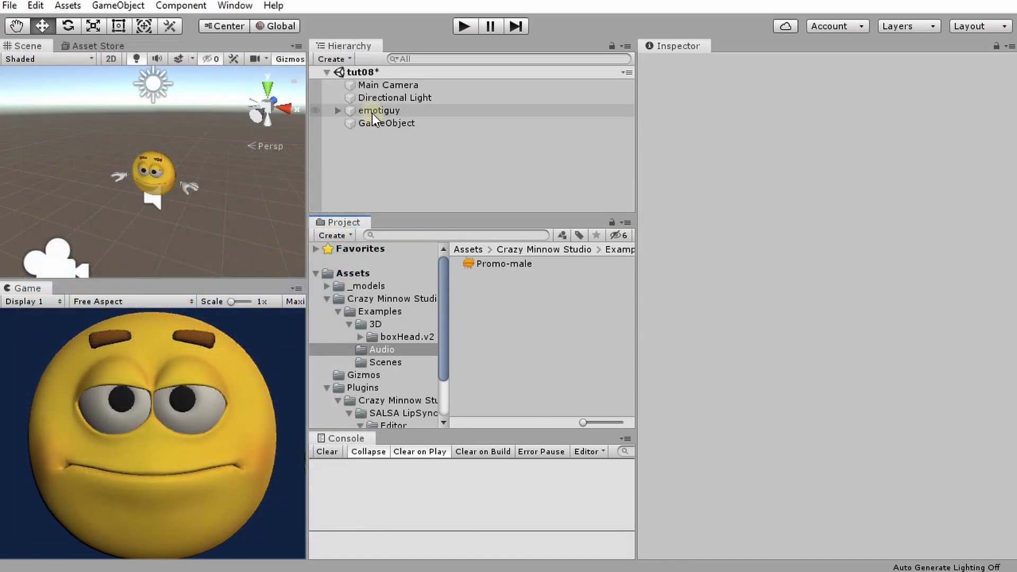
Add a second EmoteR component to the emotiguy object
left_click(373, 111)
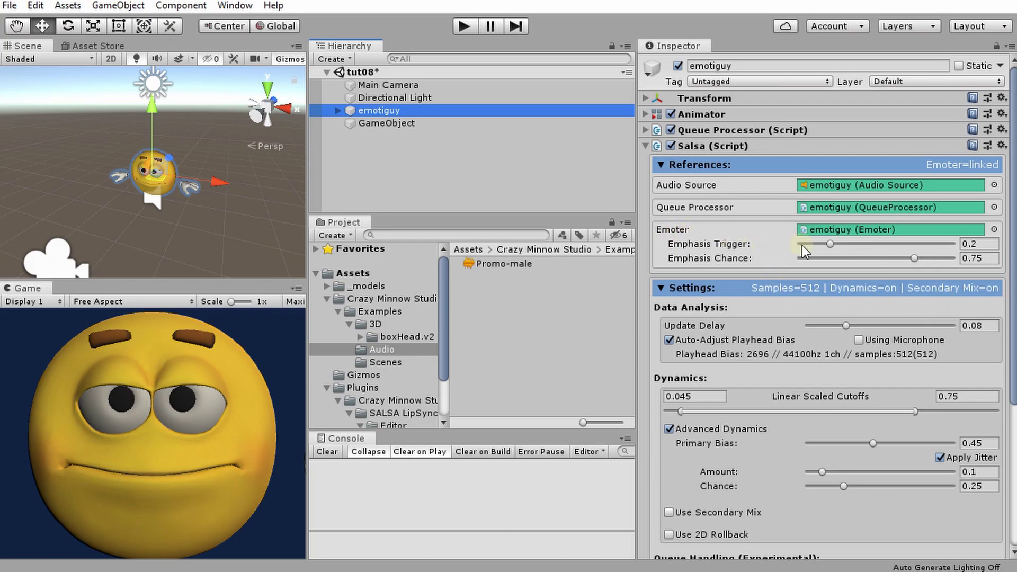
scroll(802, 259, "down", 8)
mouse_move(811, 384)
left_click(772, 541)
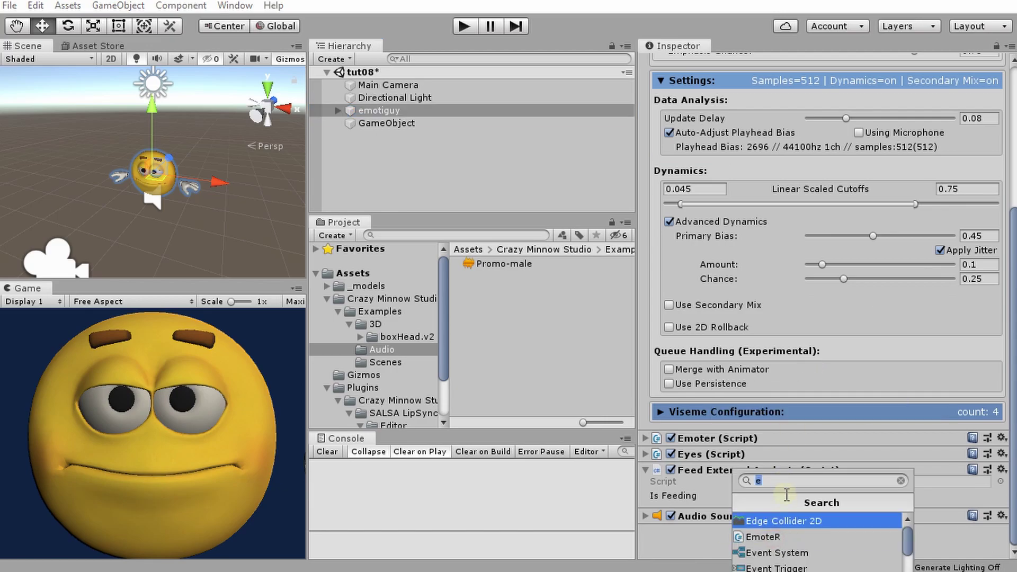
left_click(785, 536)
Clear the Emoter reference in the Salsa component and check the list of available EmoteRs
scroll(827, 394, "up", 5)
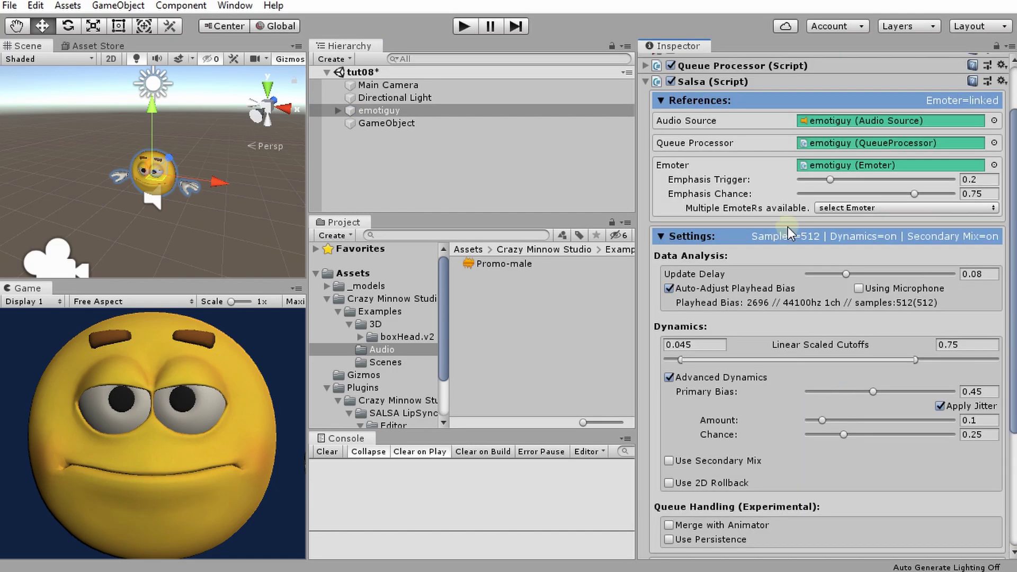
left_click(845, 166)
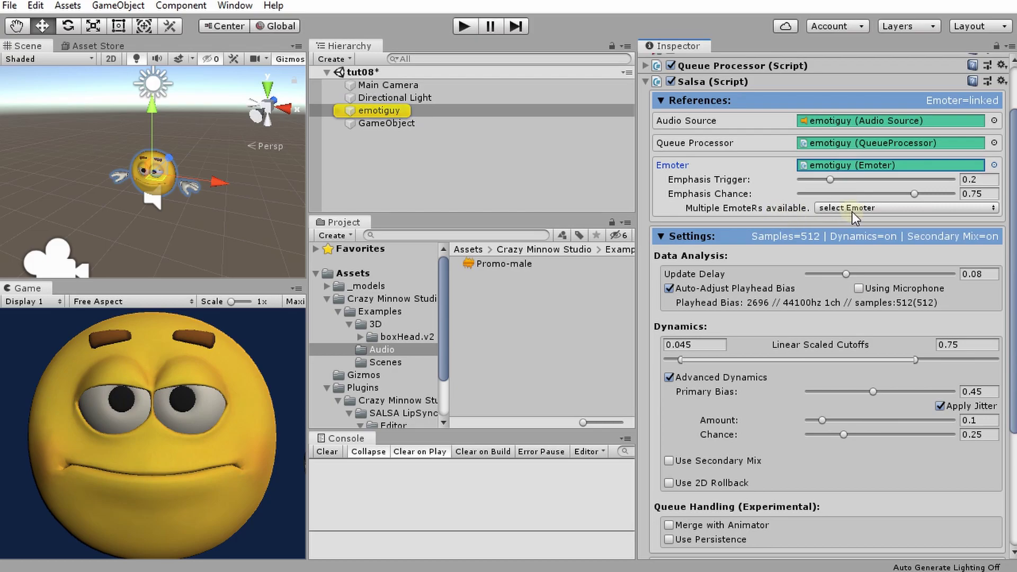
left_click(831, 166)
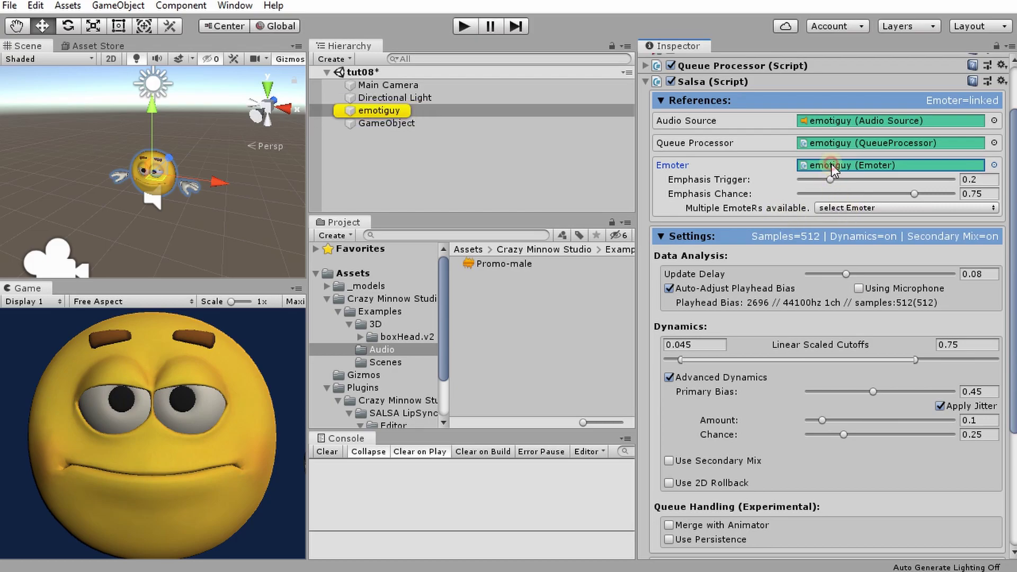
key("Delete")
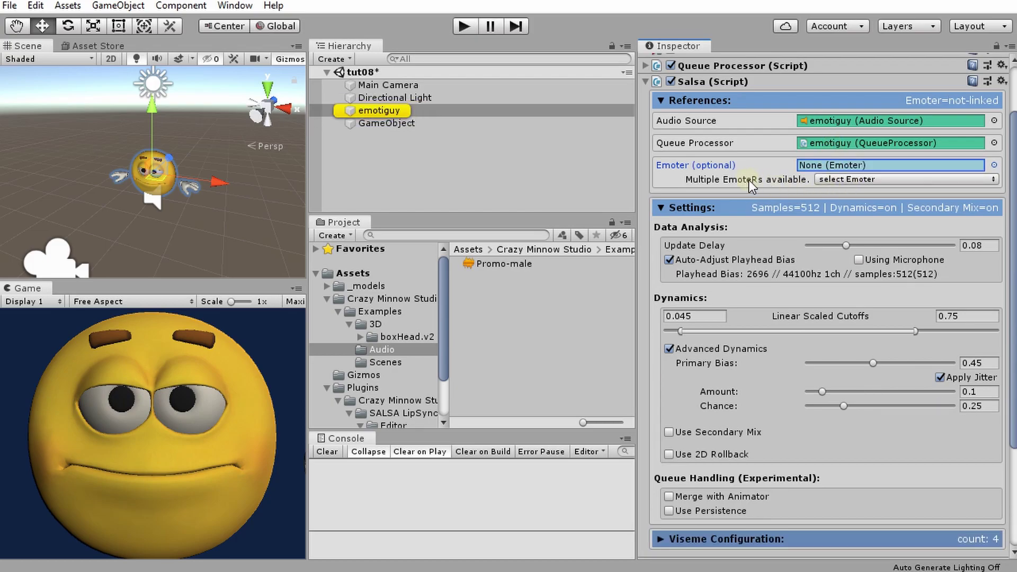
left_click(837, 179)
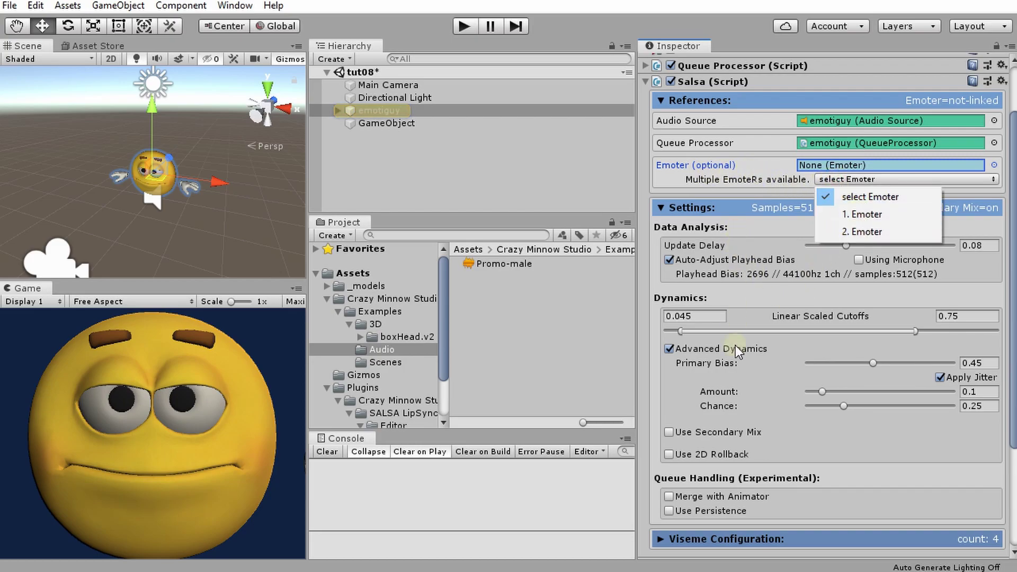
left_click(802, 364)
Expand emotiguy's original Emoter component and name it "oneclick emoter"
scroll(796, 432, "down", 5)
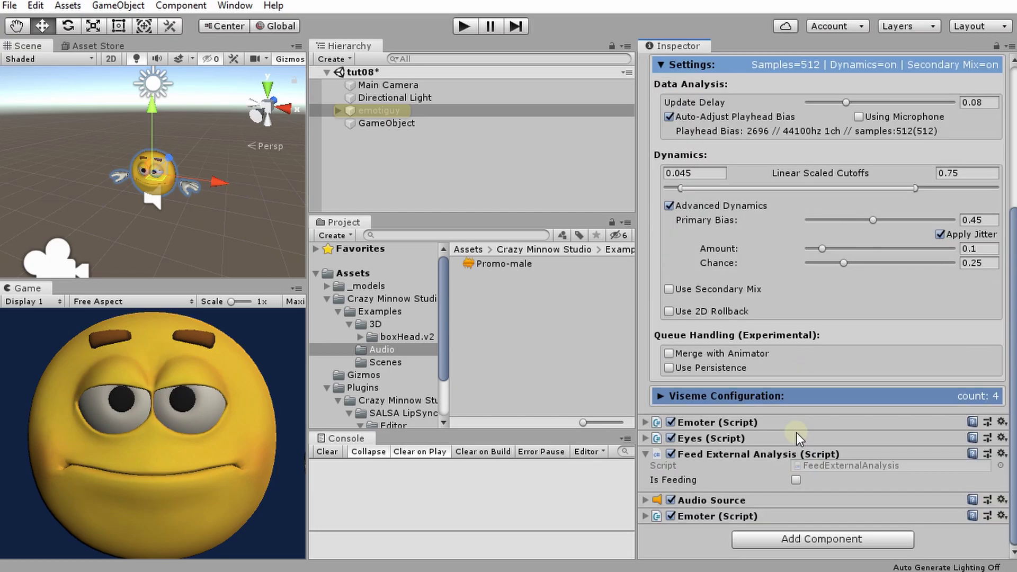
left_click(727, 425)
left_click(805, 443)
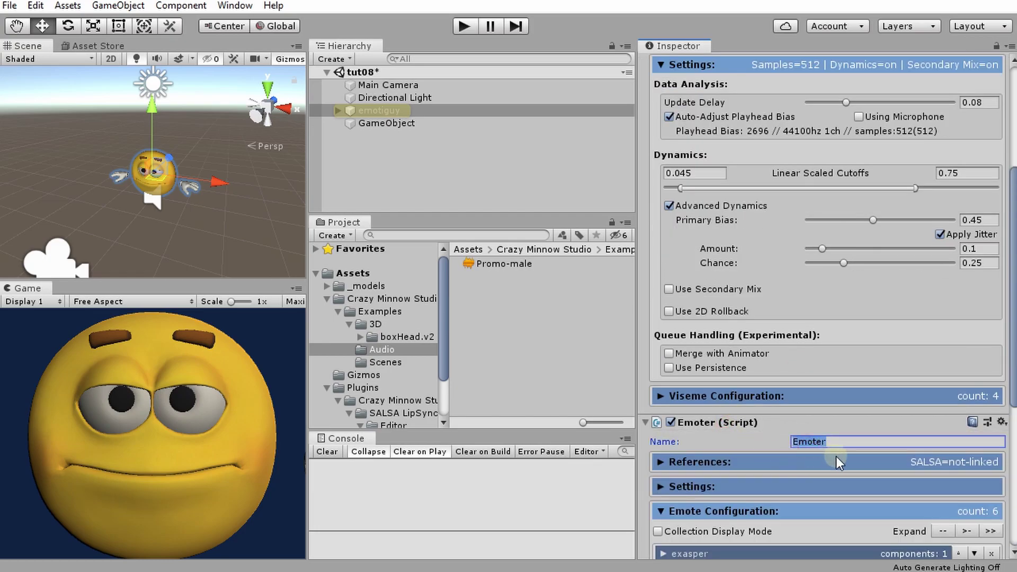
type("oneclick e")
Link the oneclick emoter to Salsa from the available EmoteRs and review the list of choices again
scroll(853, 393, "up", 5)
left_click(859, 244)
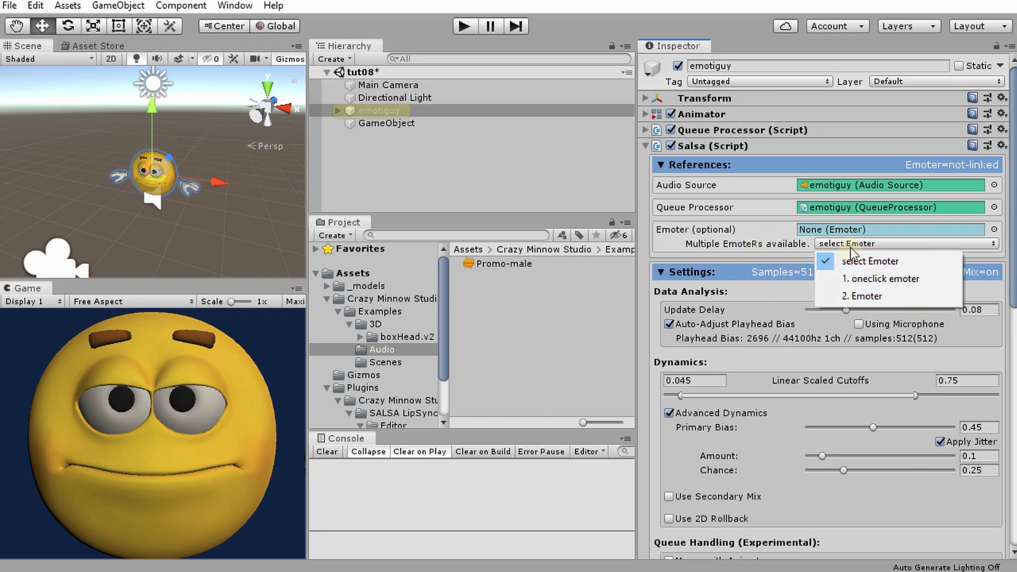
left_click(859, 278)
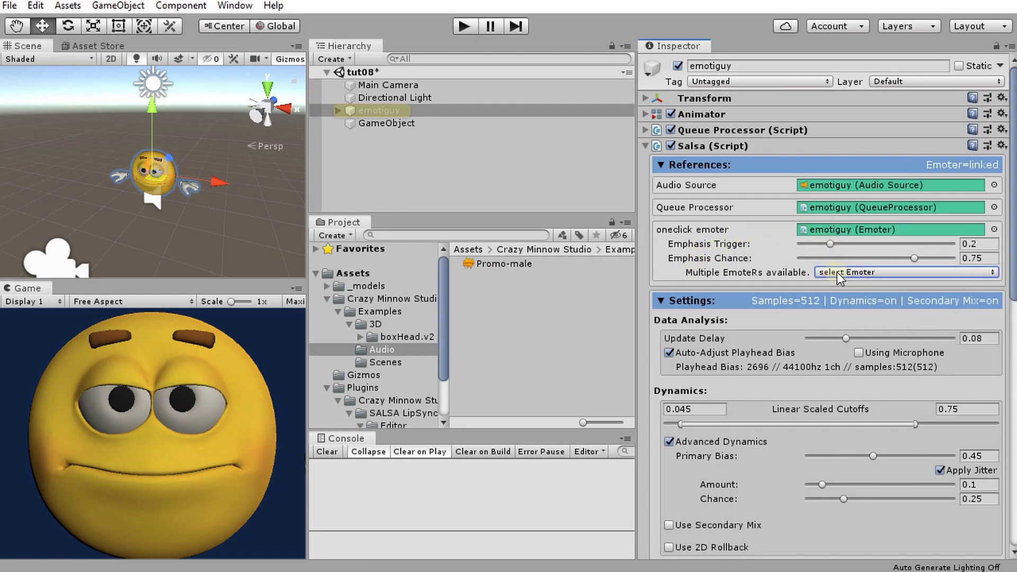
left_click(857, 271)
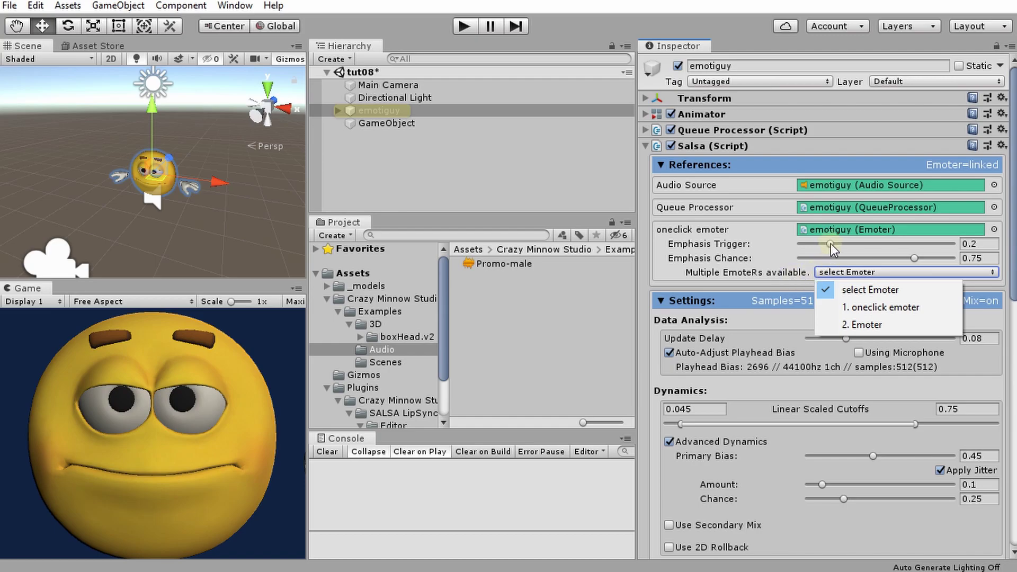
left_click(836, 228)
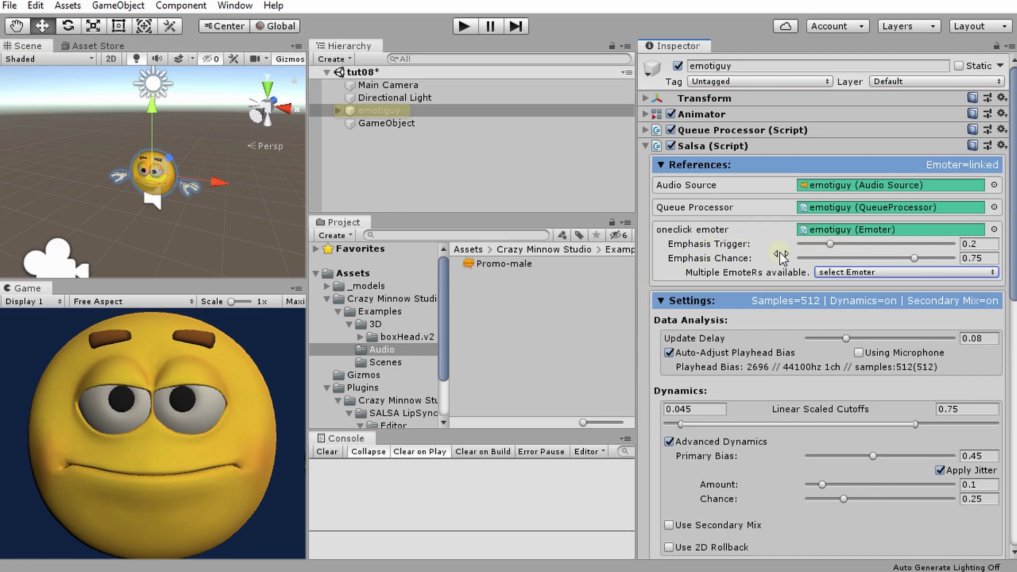
Collapse Salsa's Settings section and expand the oneclick emoter's Settings to examine its SALSA-linked options
scroll(786, 247, "down", 5)
scroll(835, 334, "down", 5)
scroll(742, 166, "up", 3)
left_click(741, 161)
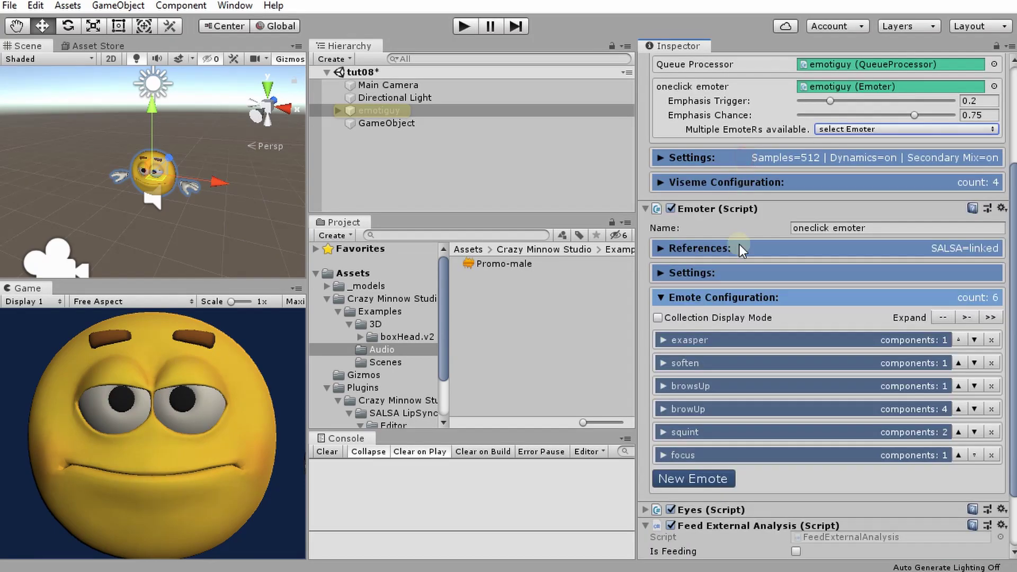
left_click(726, 275)
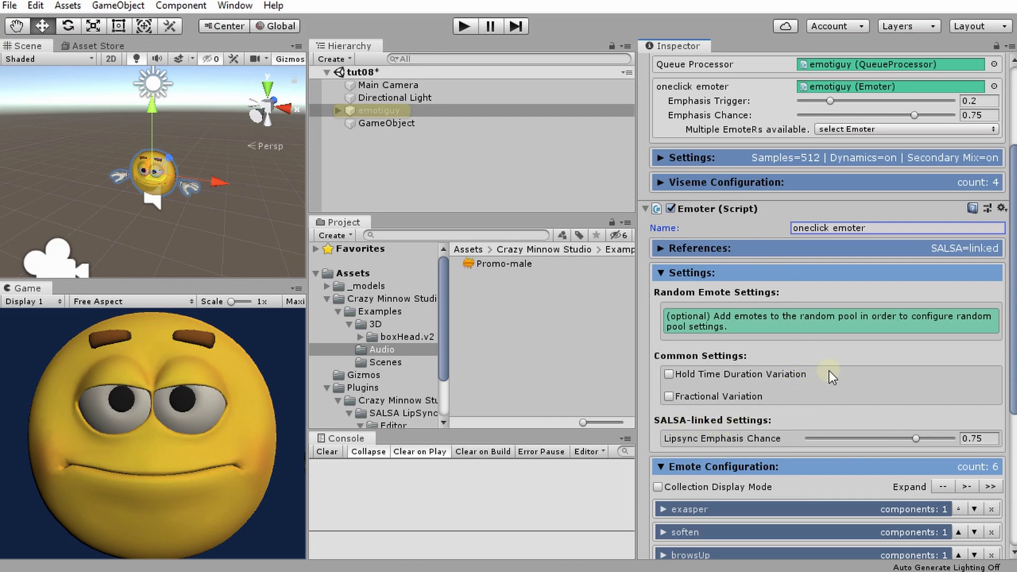
scroll(828, 371, "up", 3)
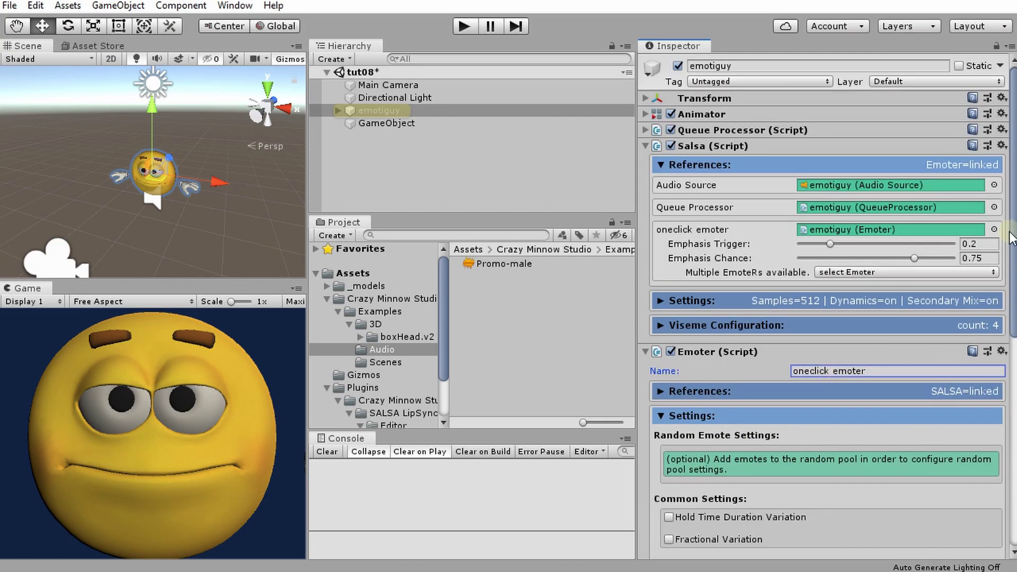
scroll(1006, 281, "down", 2)
left_click(628, 374)
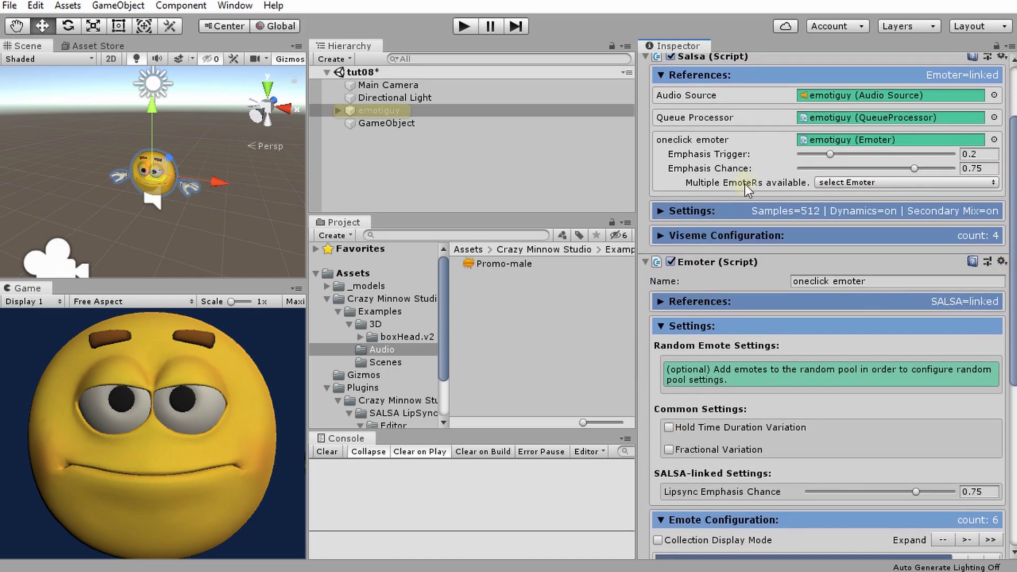
Clear Salsa's Emoter reference and relink it to the oneclick emoter
left_click(881, 140)
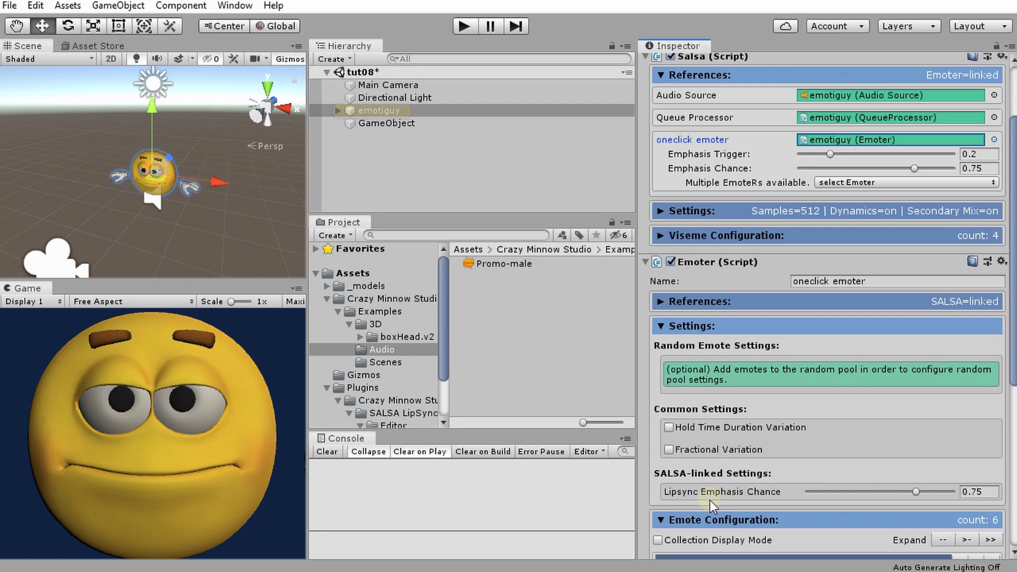
key("Delete")
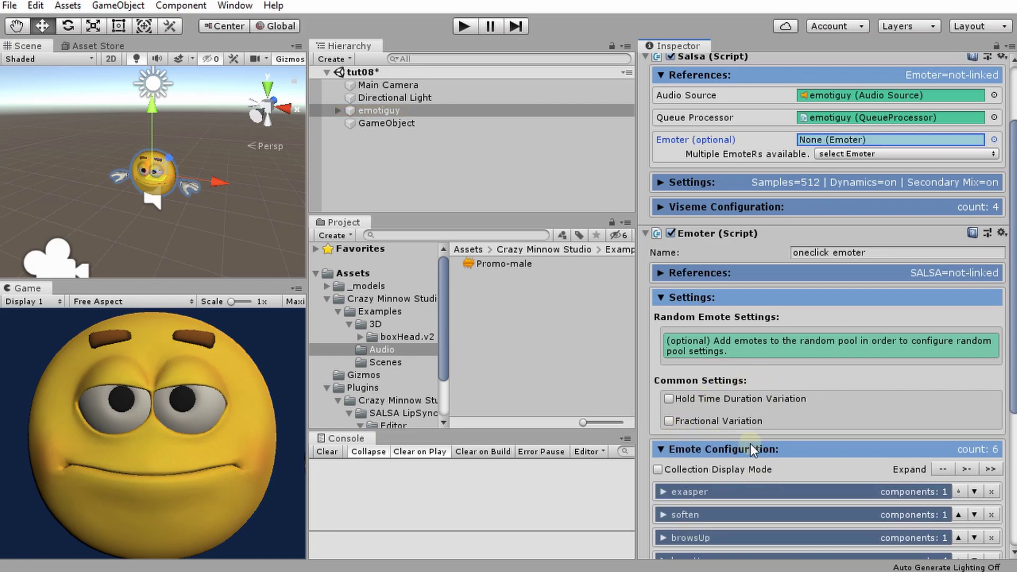
left_click(840, 154)
left_click(849, 190)
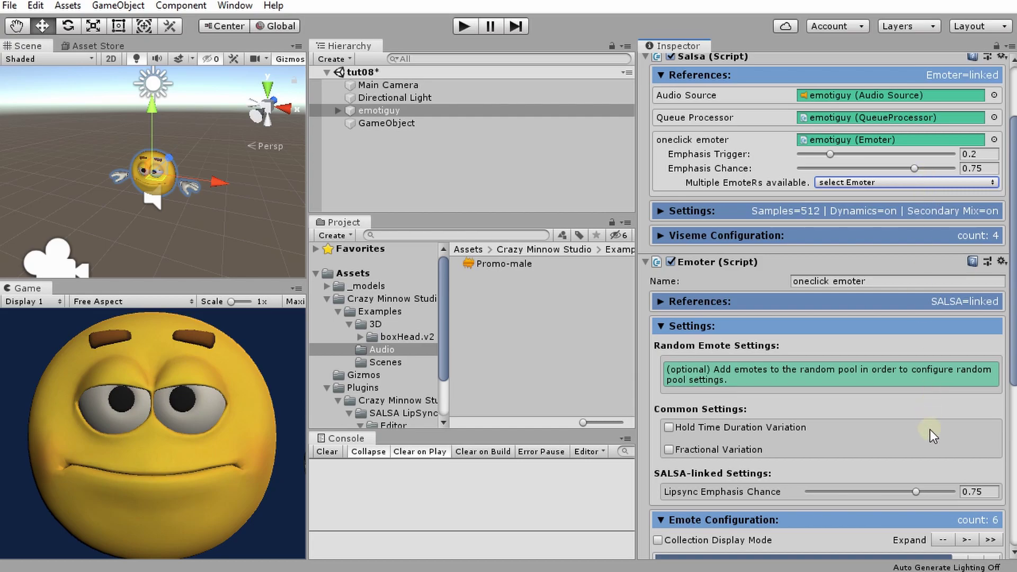
Compare the oneclick emoter's Lipsync Emphasis Chance slider with Salsa's Emphasis Chance slider
mouse_move(913, 494)
left_mouse_down()
mouse_move(889, 495)
mouse_move(916, 495)
left_mouse_up()
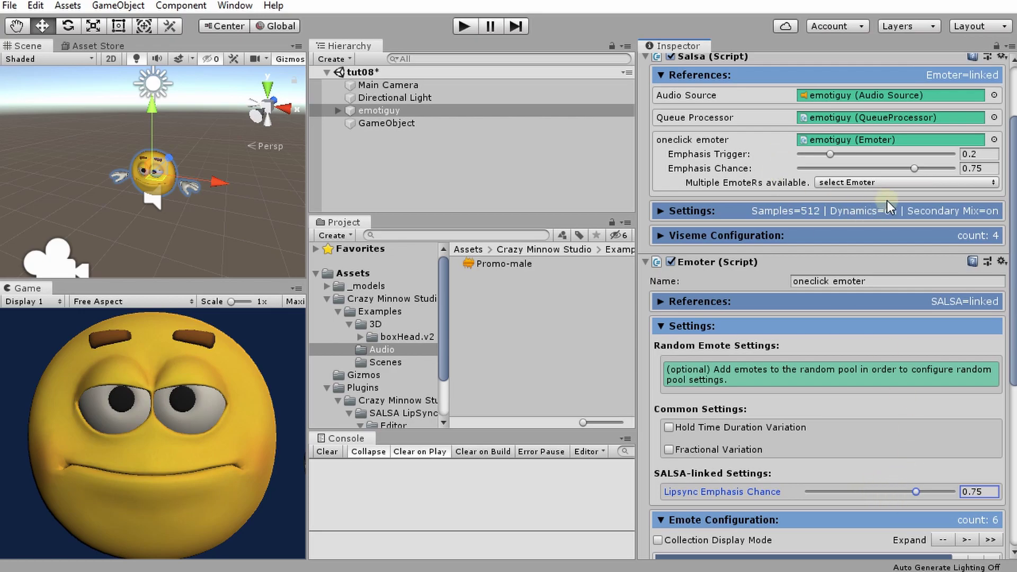
left_click(914, 168)
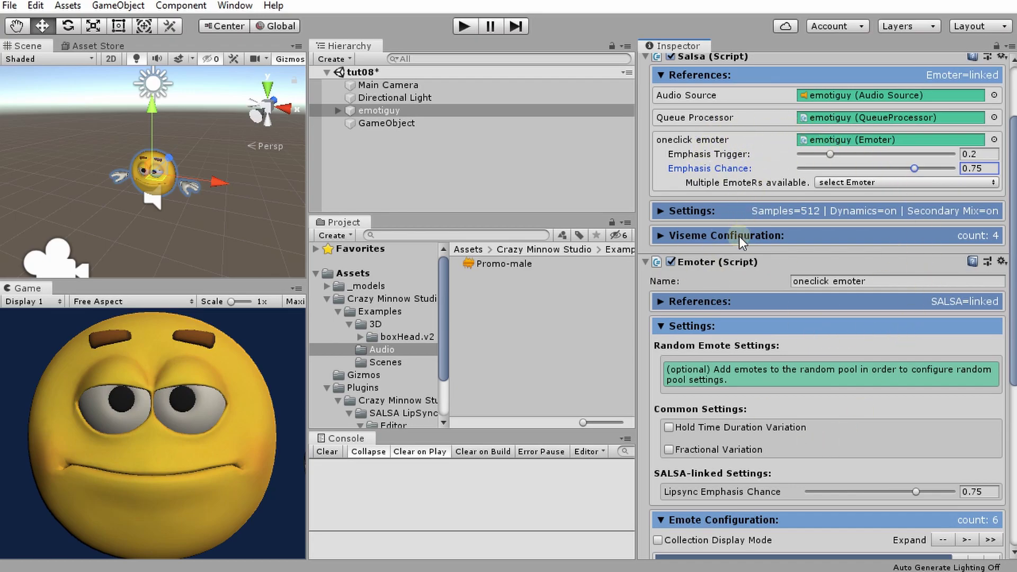
Collapse the oneclick emoter's Settings and Emote Configuration sections, and remove the second Emoter component from emotiguy
left_click(694, 328)
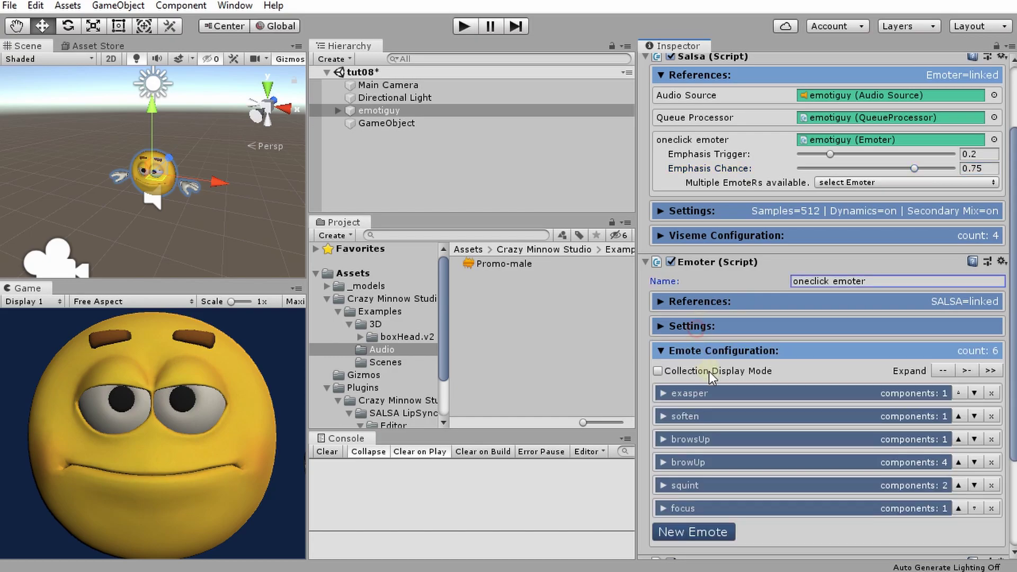
left_click(713, 352)
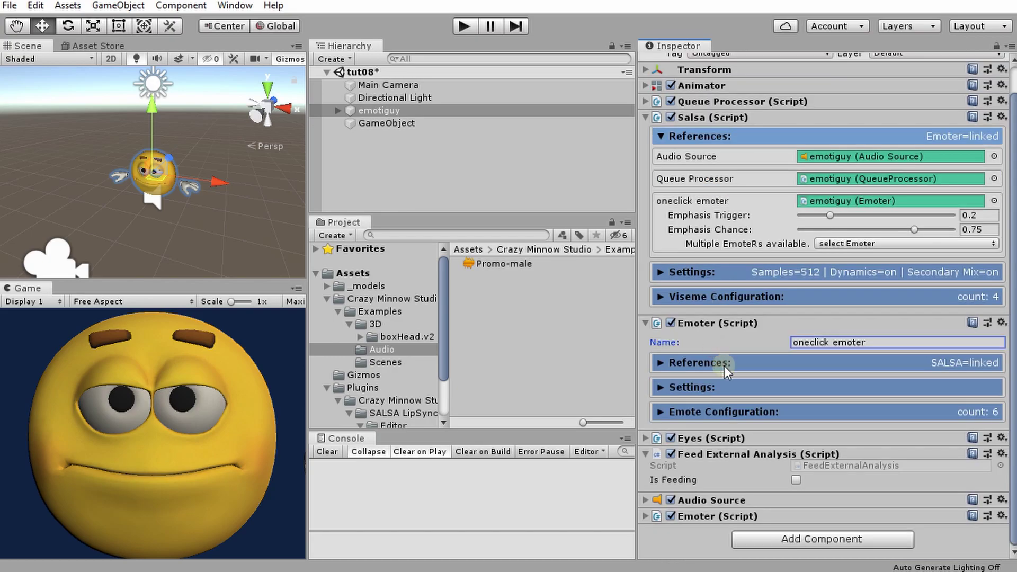
right_click(708, 516)
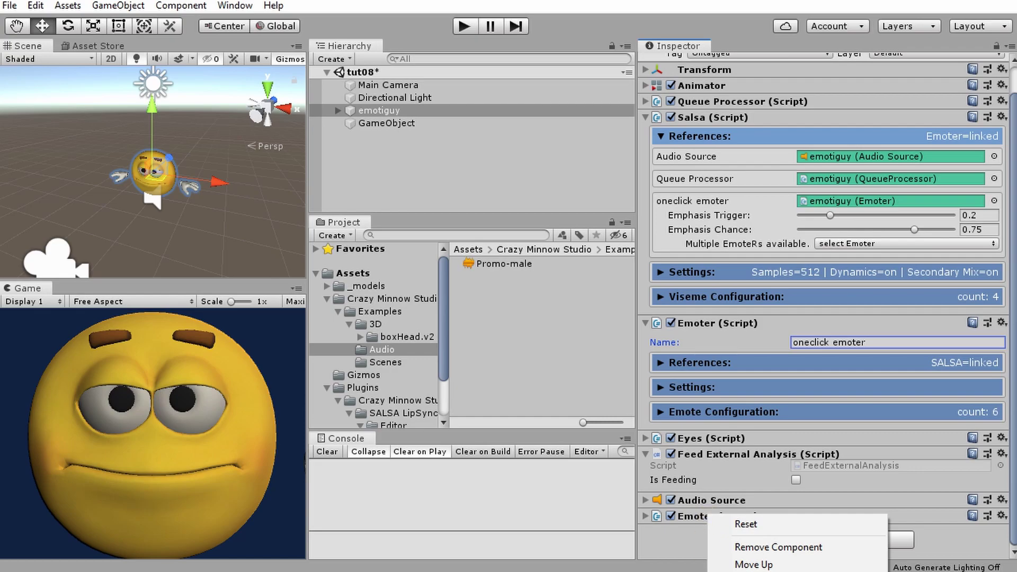
left_click(762, 547)
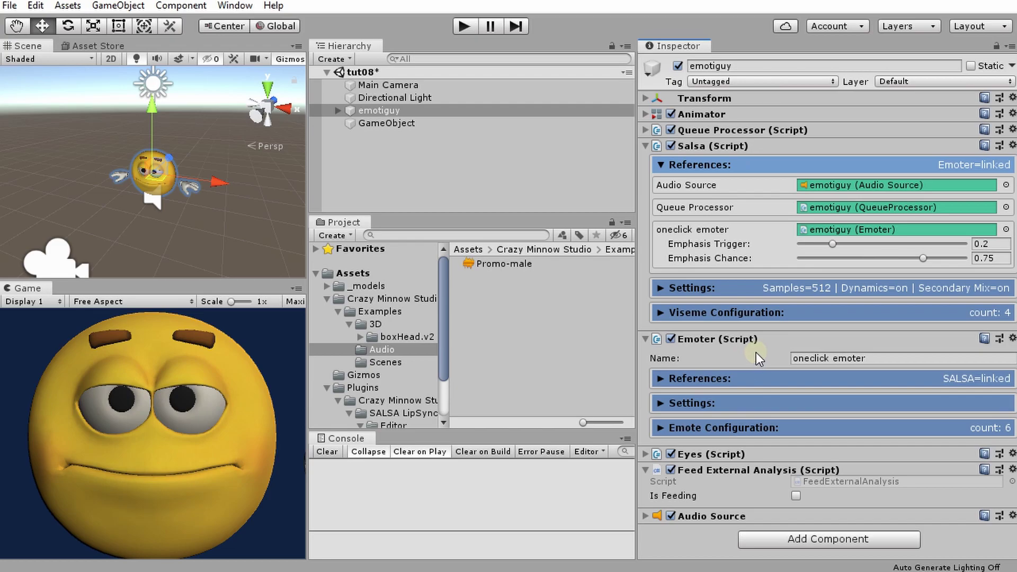
Expand the oneclick emoter's Emote Configuration and examine its emotes in Collection Display Mode before returning to the detailed list
left_click(735, 428)
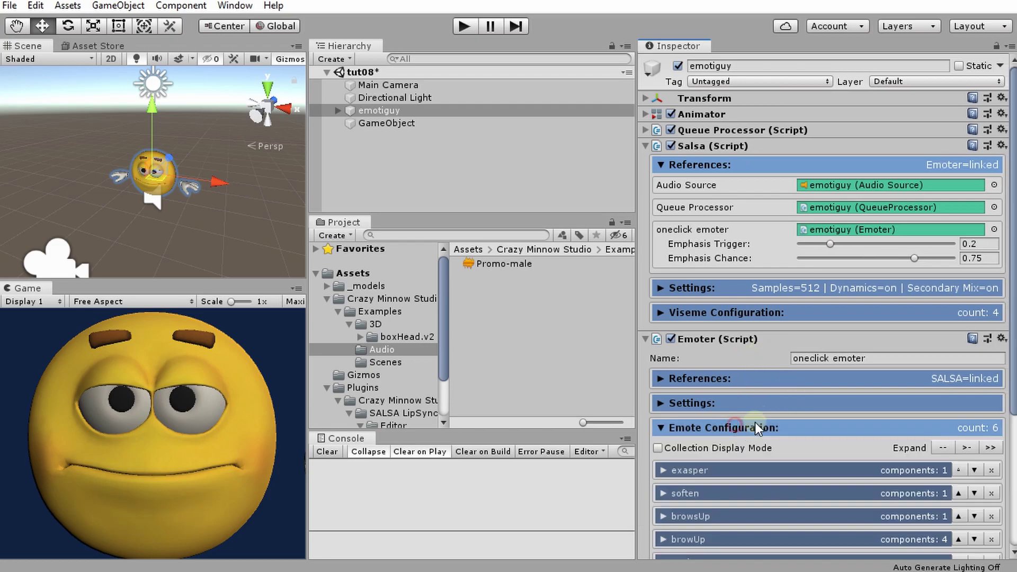
scroll(763, 403, "down", 4)
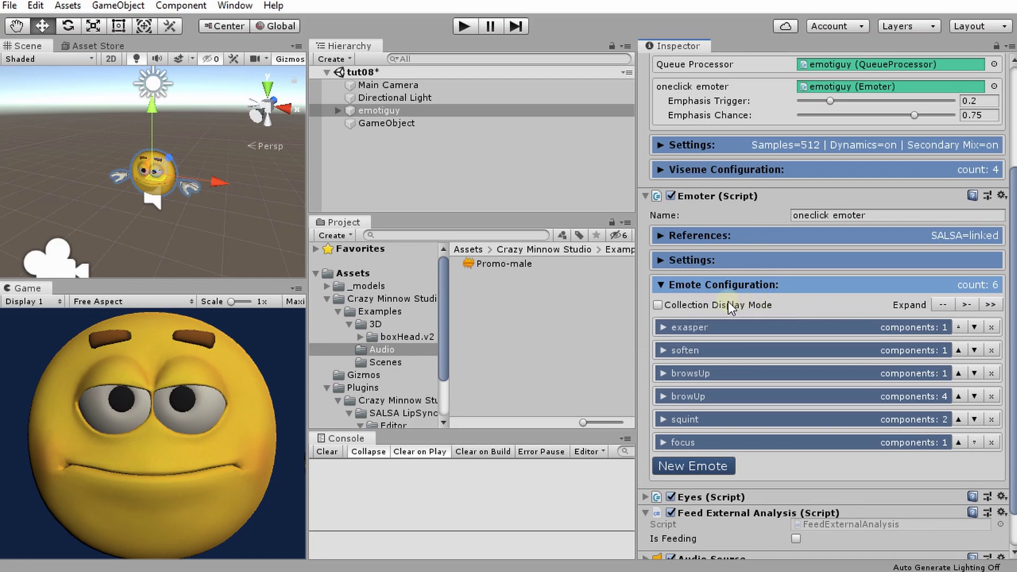
left_click(682, 307)
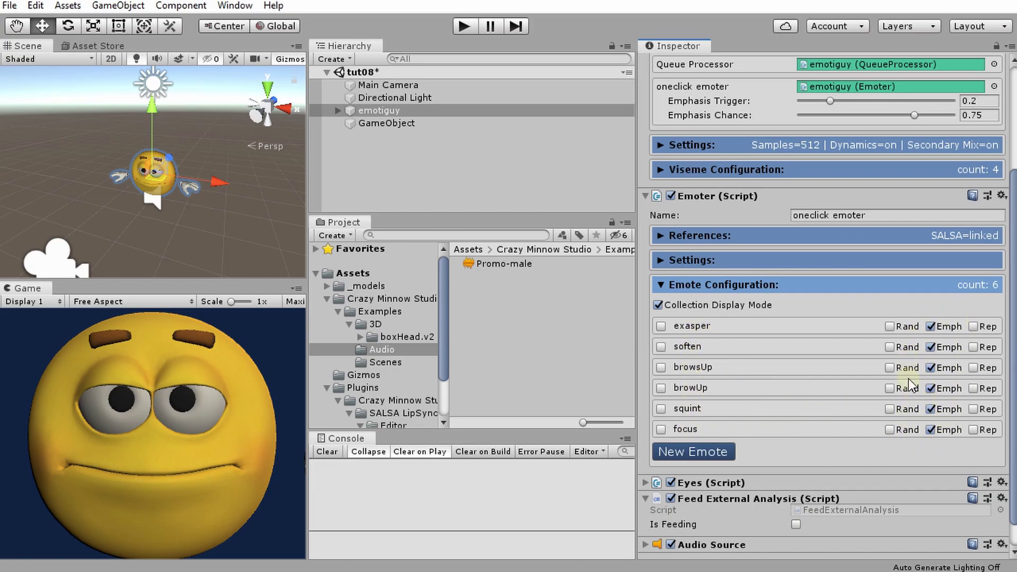
left_click(659, 305)
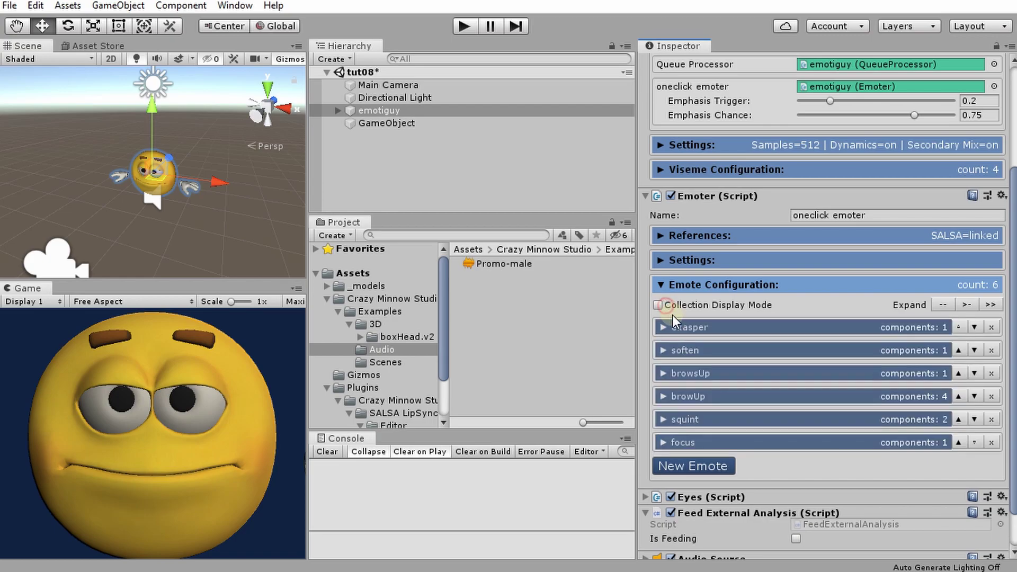
Review the exasper emote's settings, collapse it, and switch the emote list to Collection Display Mode
left_click(683, 322)
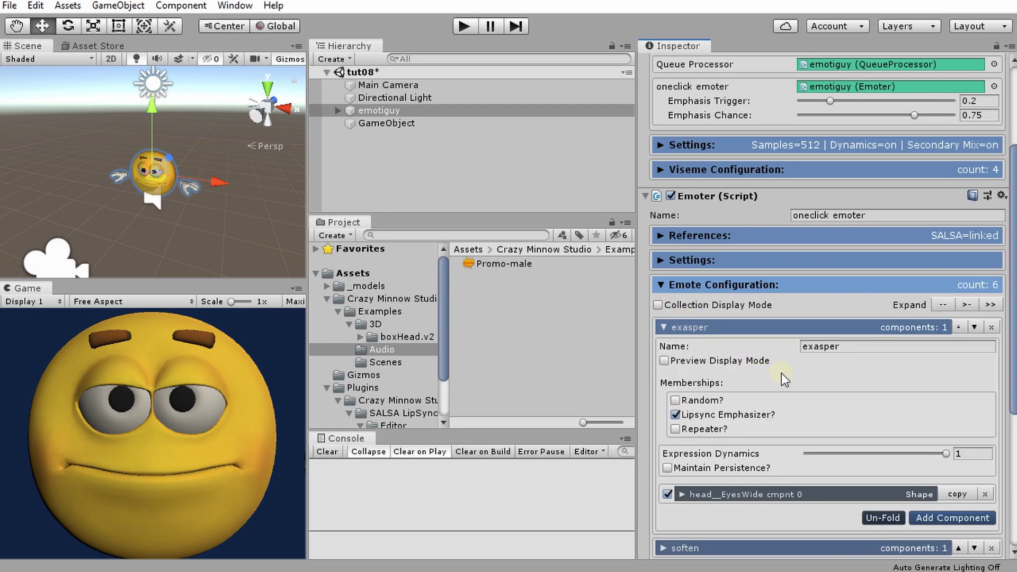
scroll(715, 297, "down", 3)
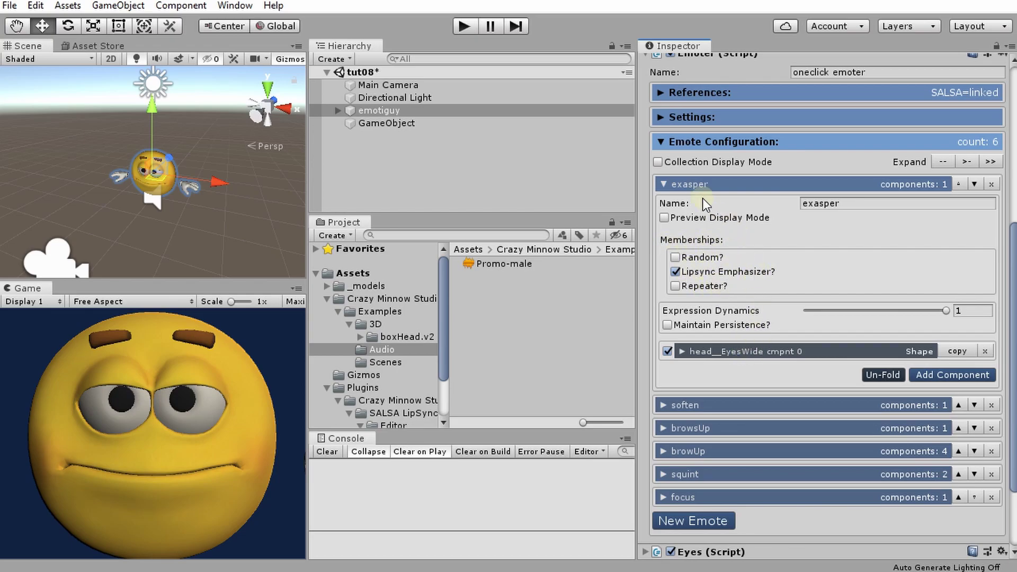
left_click(686, 181)
left_click(685, 258)
scroll(771, 234, "up", 3)
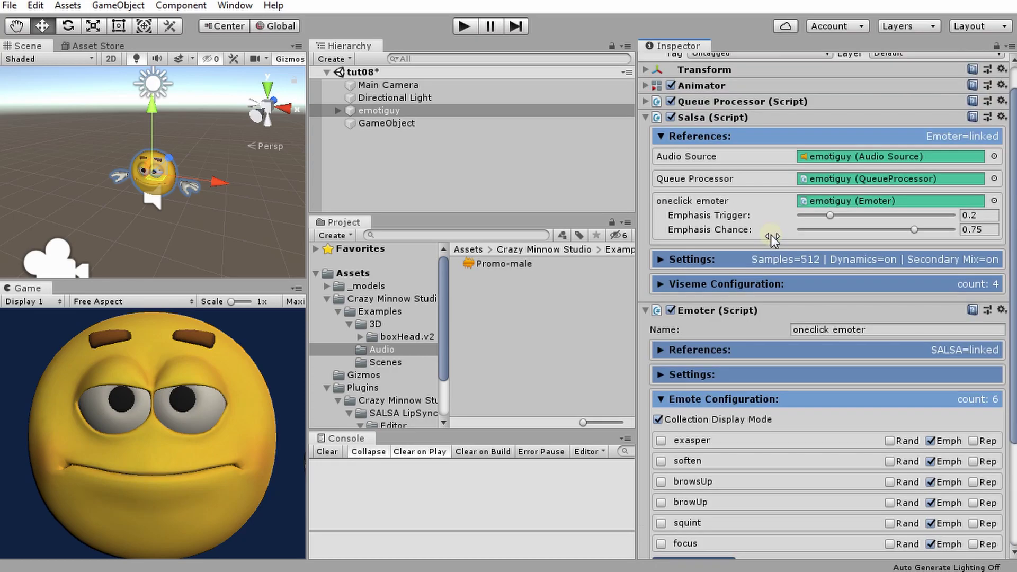
scroll(771, 235, "up", 1)
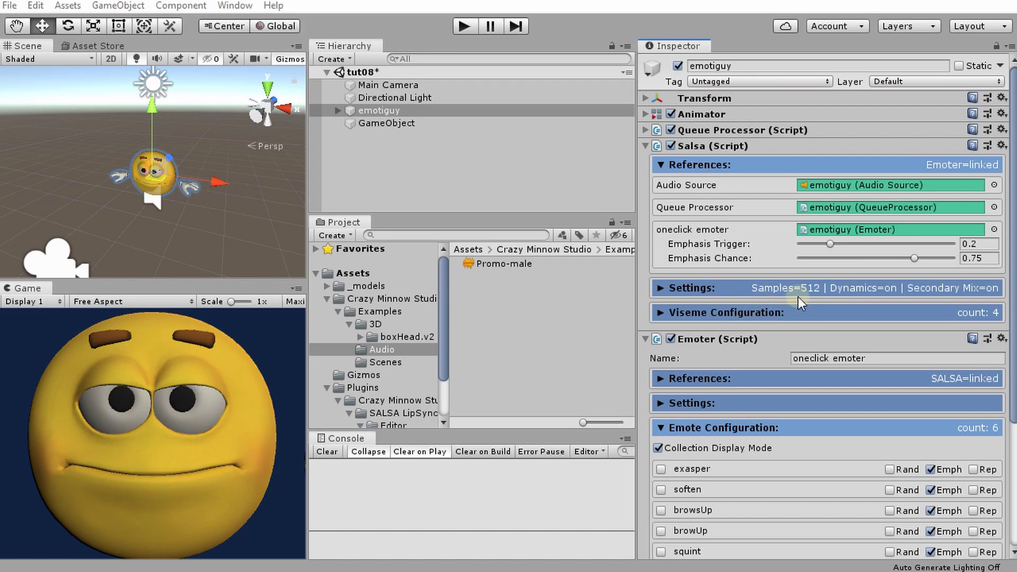
Expand Salsa's Settings, run the scene with Show Analysis Value enabled, and pause it to examine the analysis values during speech
left_click(769, 288)
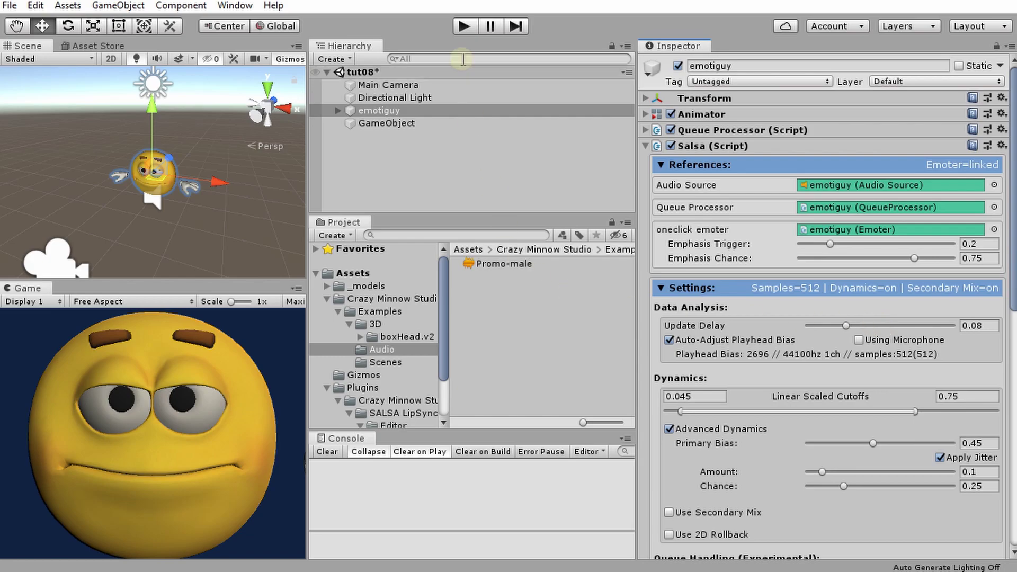
left_click(466, 26)
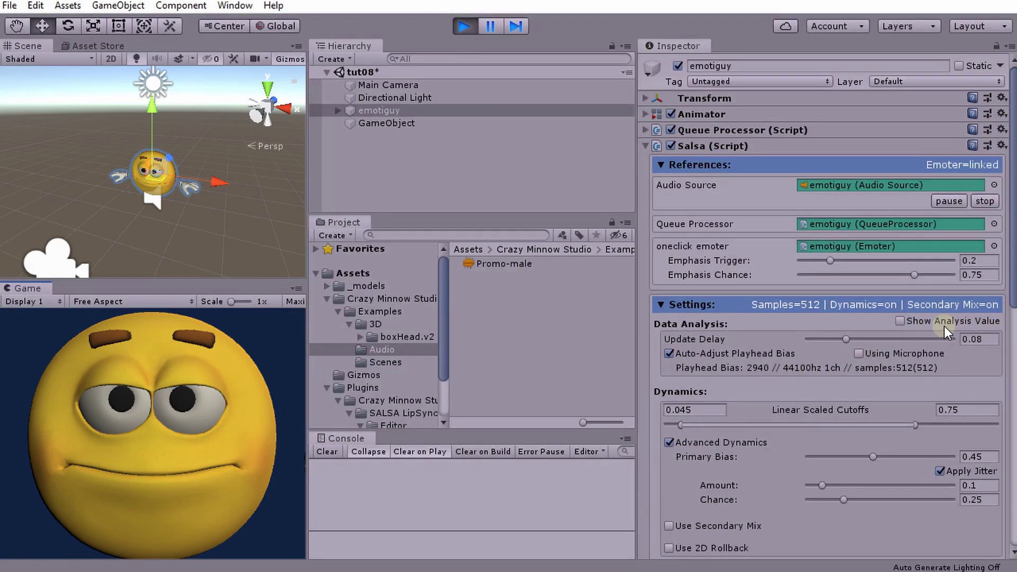
left_click(932, 323)
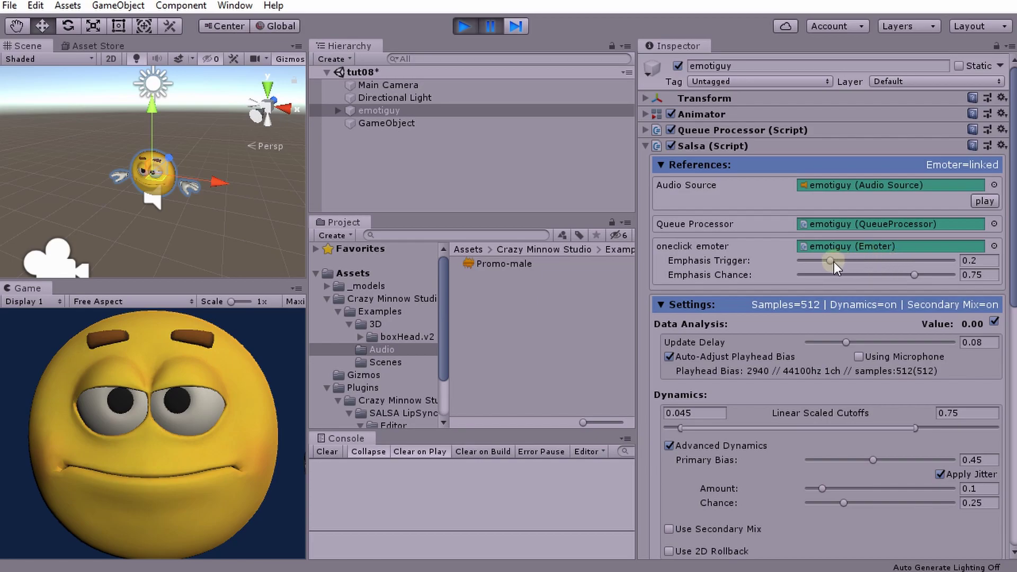
left_click(492, 27)
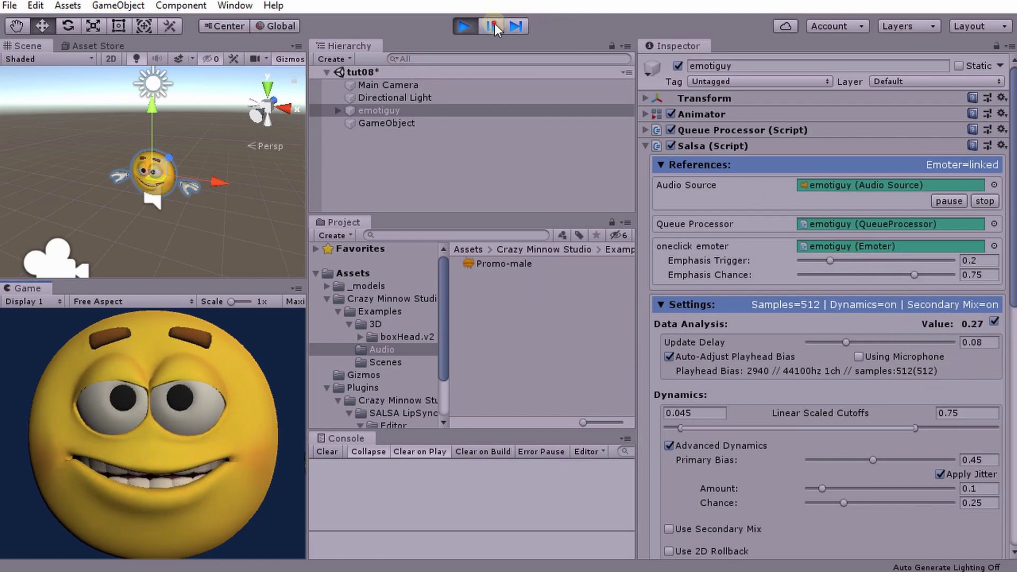
left_click(494, 25)
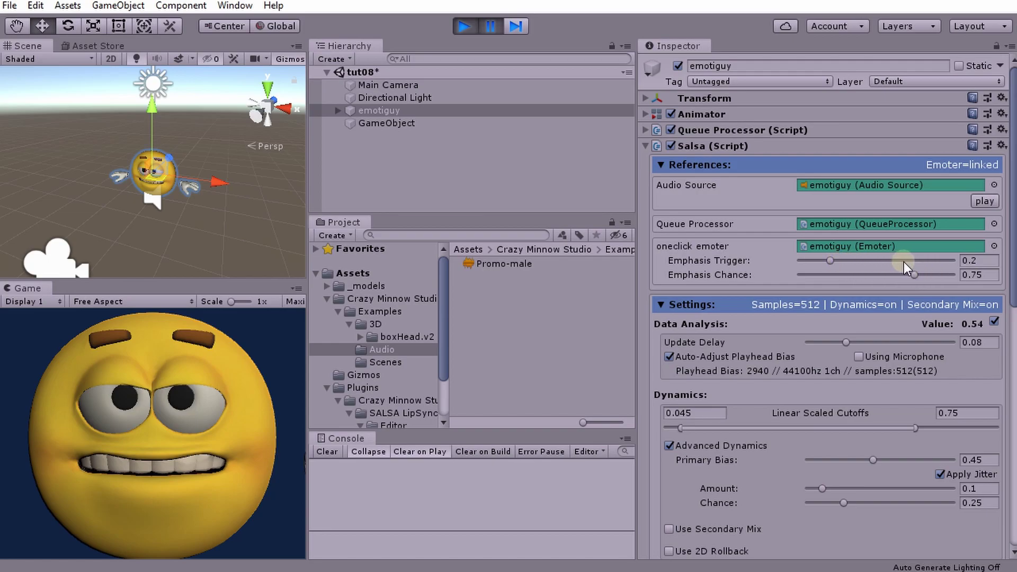
Try Salsa's Emphasis Chance at 0 and at 0.775 while the scene is paused
left_click_drag(913, 275, 795, 276)
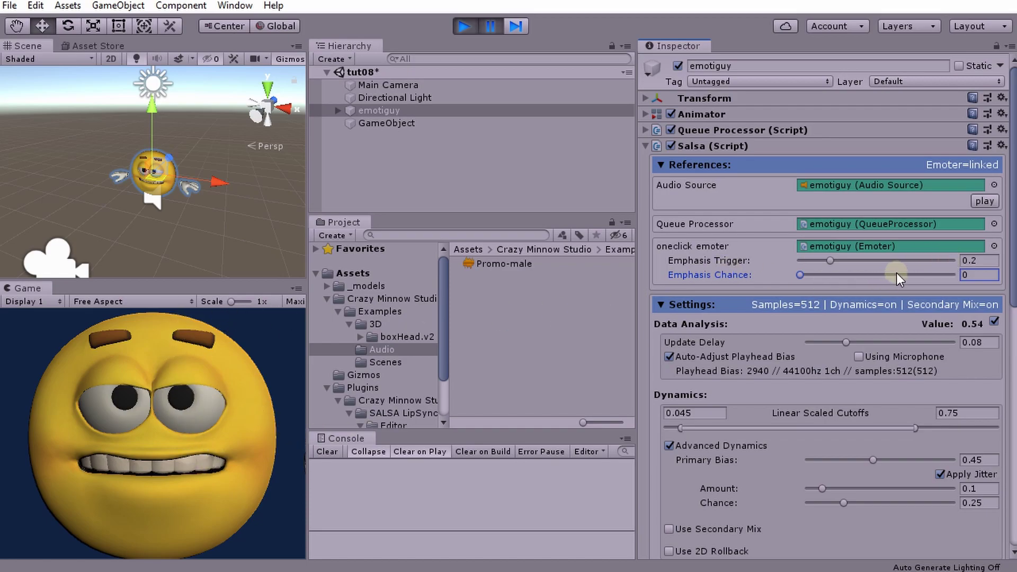
left_click_drag(869, 275, 919, 274)
Collapse Salsa's Settings, inspect the exasper emote's details including Expression Dynamics, and stop the running scene
scroll(908, 385, "down", 3)
left_click(748, 162)
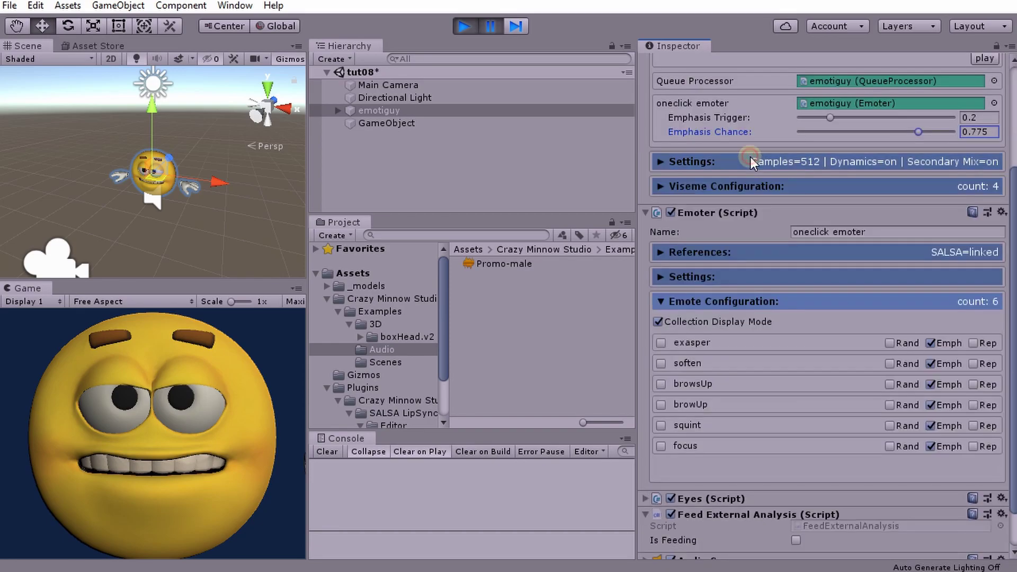
left_click(687, 325)
left_click(771, 346)
scroll(808, 395, "down", 3)
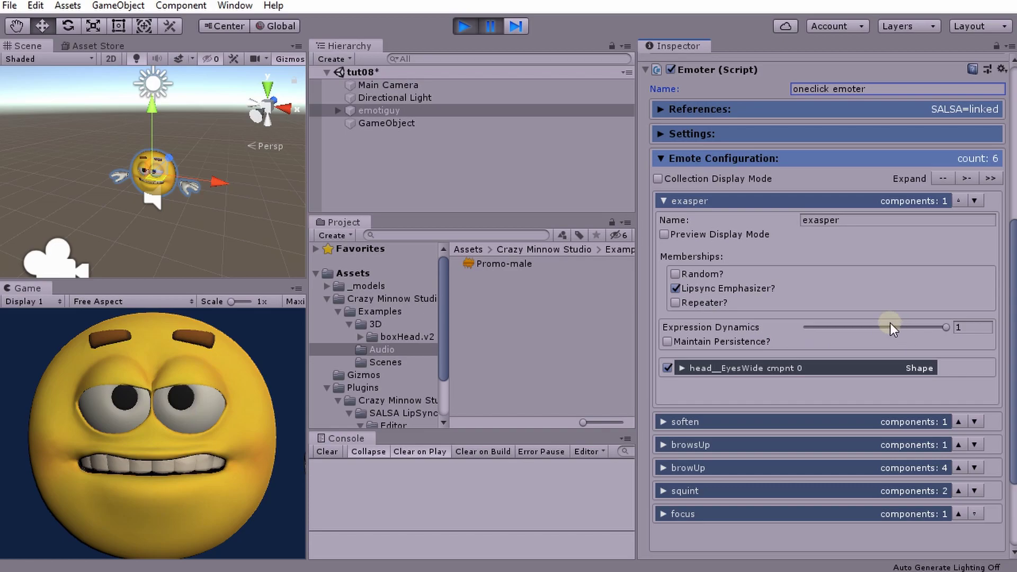
left_click(462, 27)
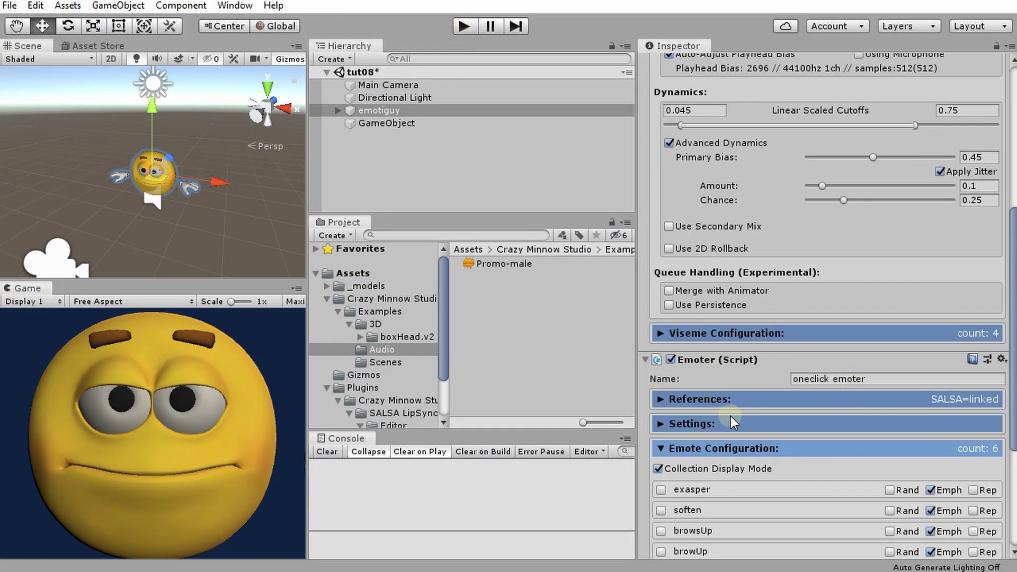
Leave Collection Display Mode, preview the exasper emote on the face, and expand its head__EyesWide component
scroll(730, 415, "down", 4)
left_click(694, 278)
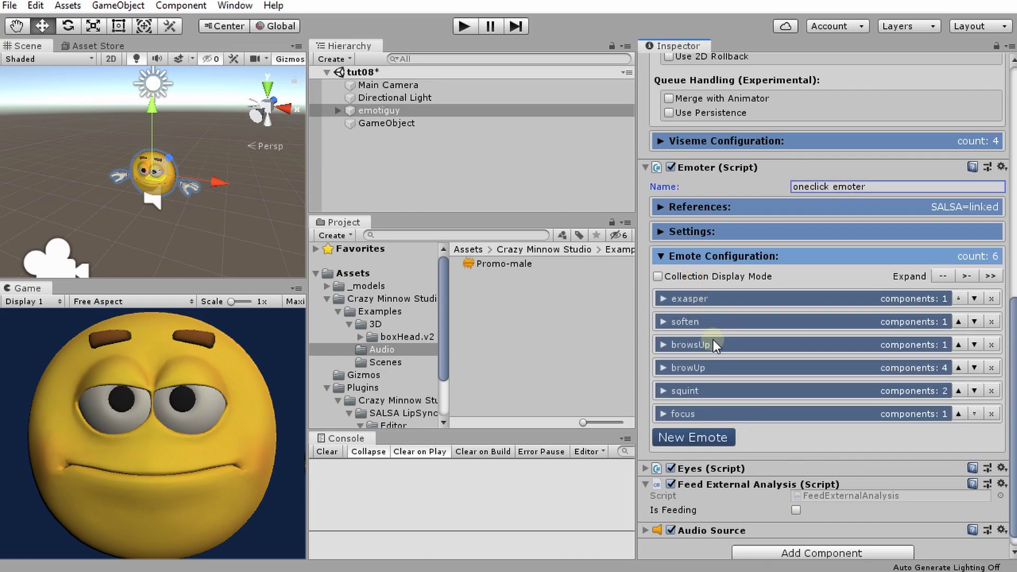
left_click(692, 299)
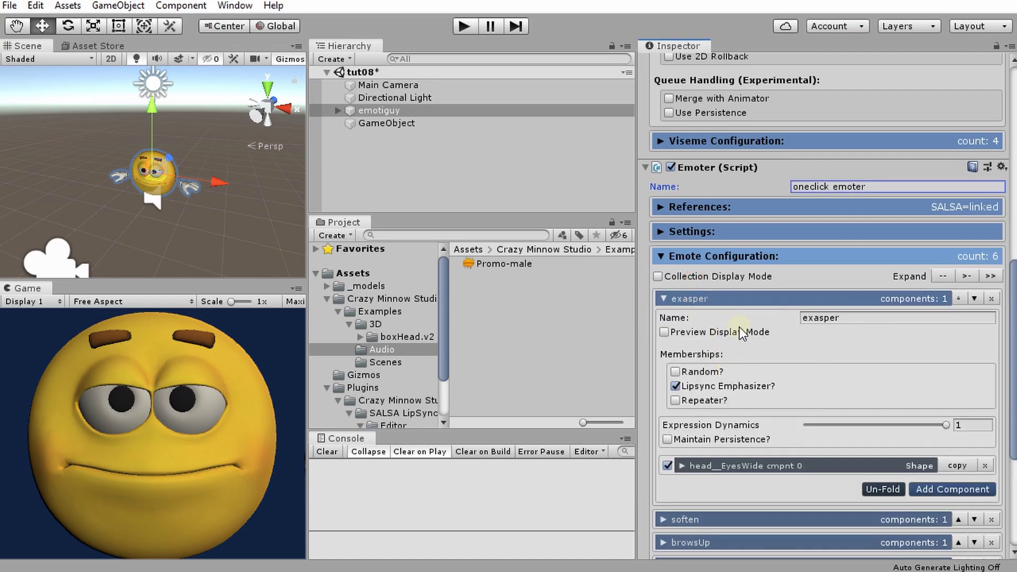
scroll(740, 328, "down", 3)
left_click(664, 190)
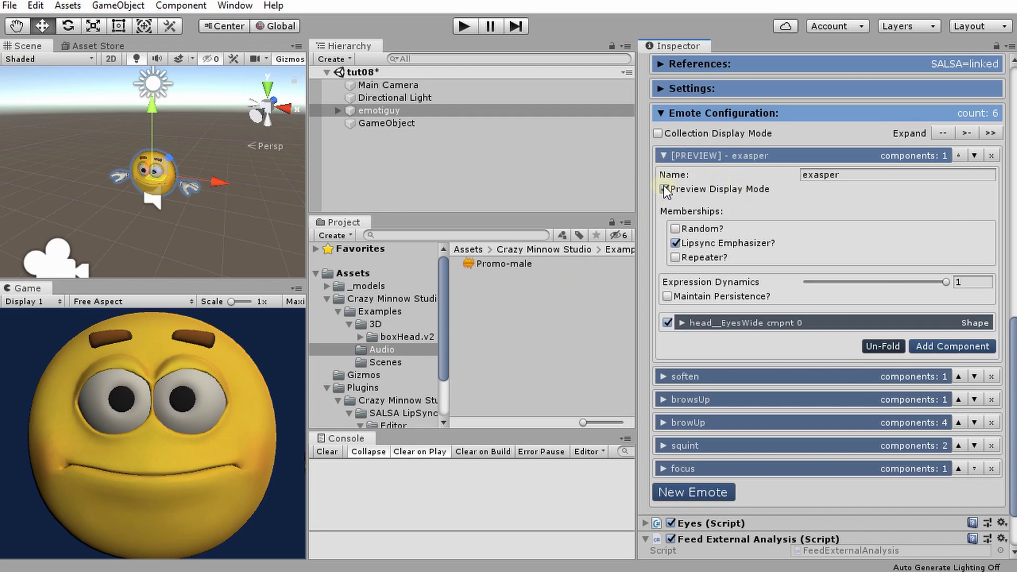
left_click(664, 188)
left_click(664, 189)
left_click(777, 322)
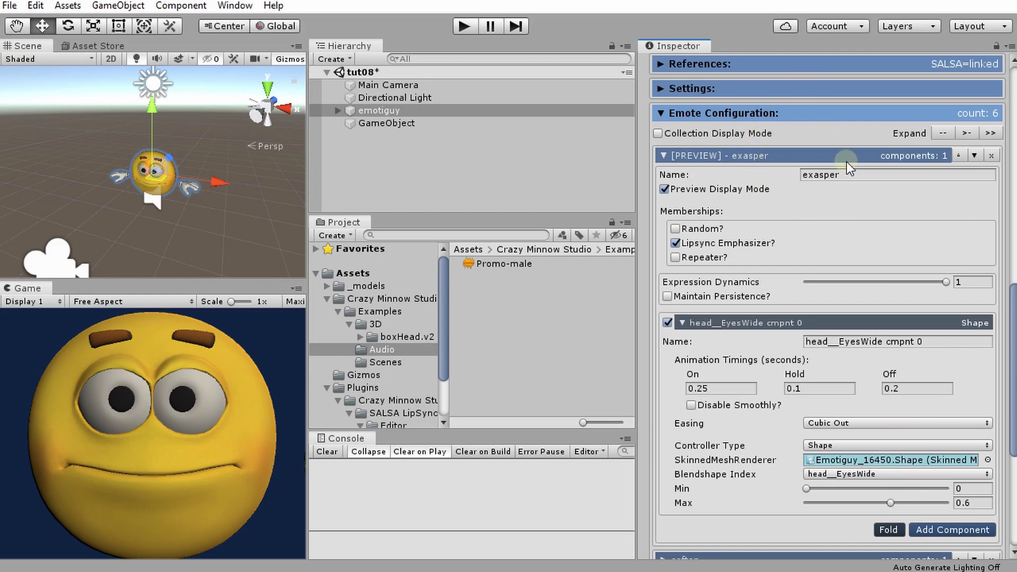
Compare Salsa's emphasis and dynamics settings with exasper's Expression Dynamics slider, and collapse the exasper emote
scroll(846, 162, "up", 10)
scroll(941, 159, "up", 4)
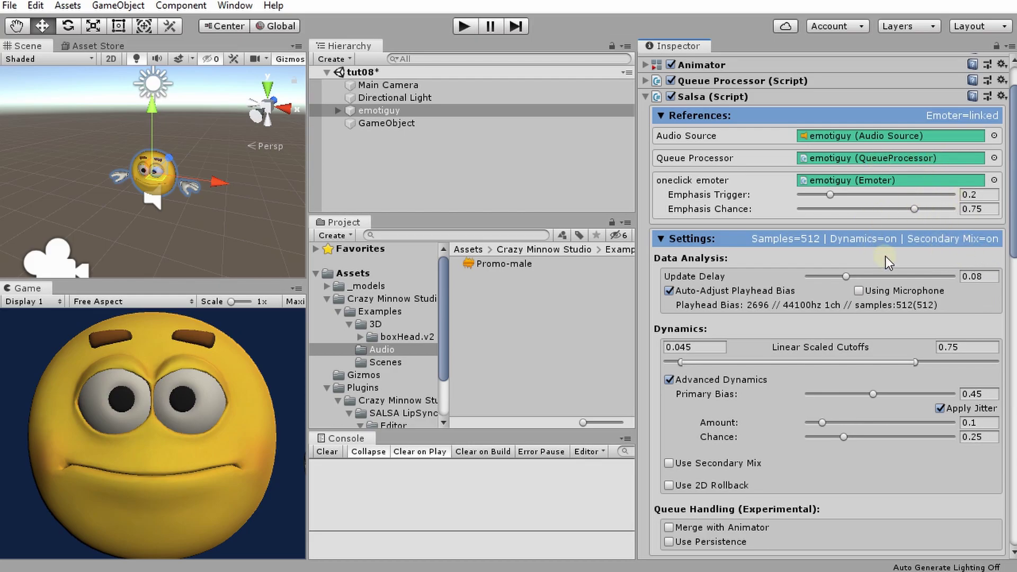
scroll(886, 256, "down", 10)
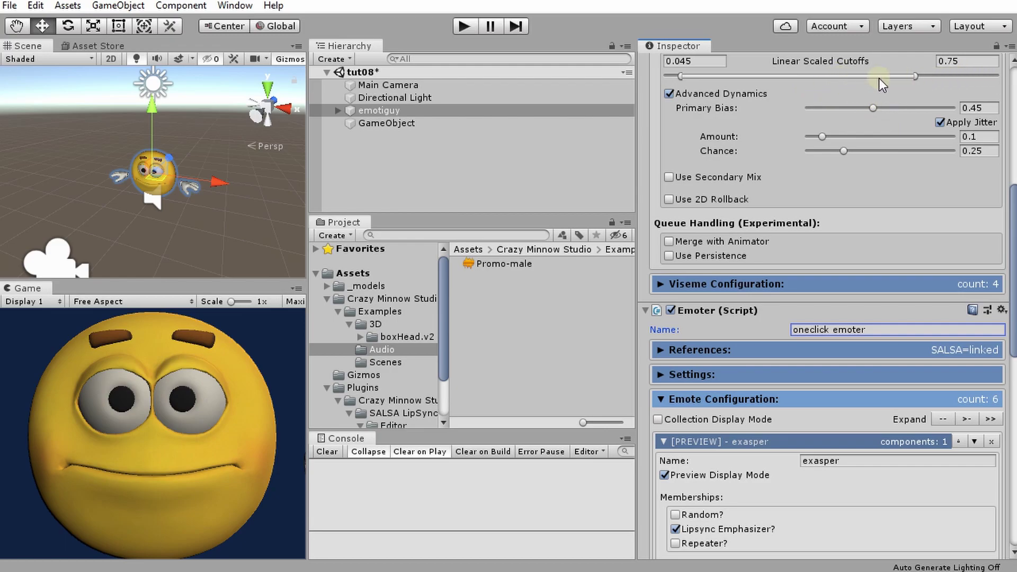
scroll(884, 403, "down", 5)
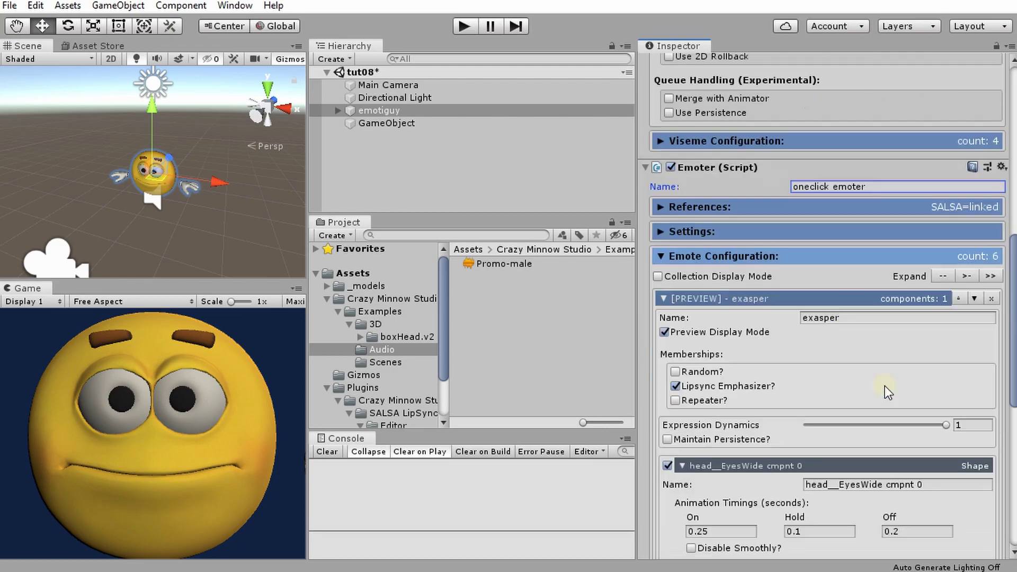
left_click_drag(948, 424, 946, 449)
left_click(841, 298)
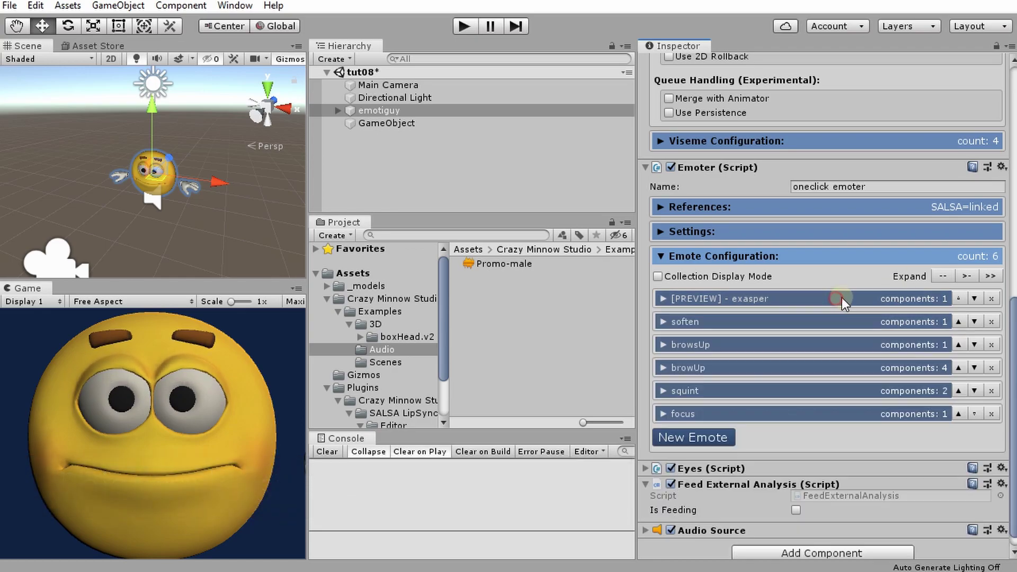
Try Salsa's Emphasis Trigger at 0.642 and slide it back down near its original setting
scroll(842, 294, "up", 10)
left_click_drag(831, 194, 901, 195)
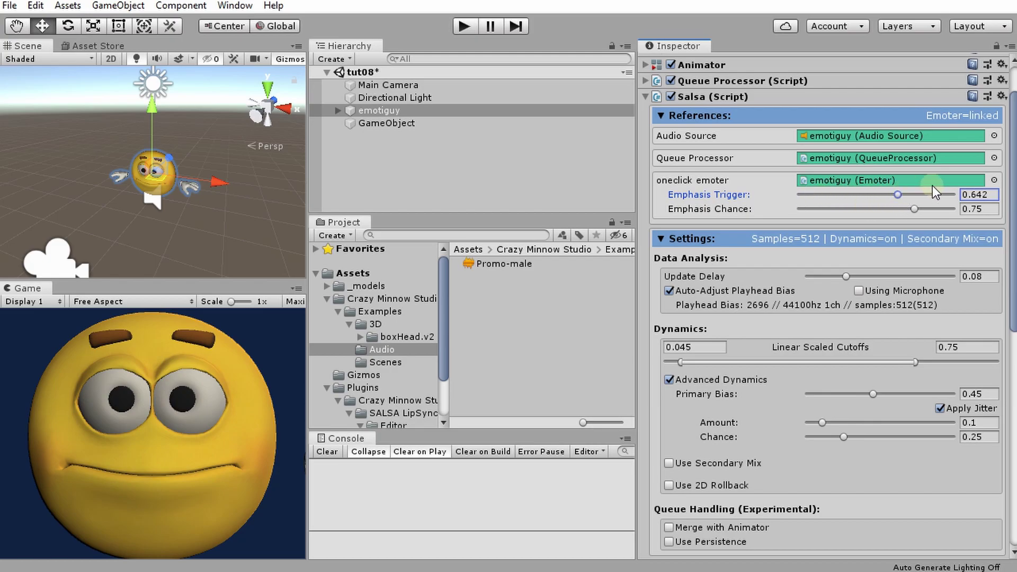
left_click(898, 195)
left_click_drag(899, 195, 826, 196)
Show the oneclick emoter's emotes in Collection Display Mode and turn off the exasper preview
scroll(861, 345, "down", 5)
scroll(861, 347, "down", 3)
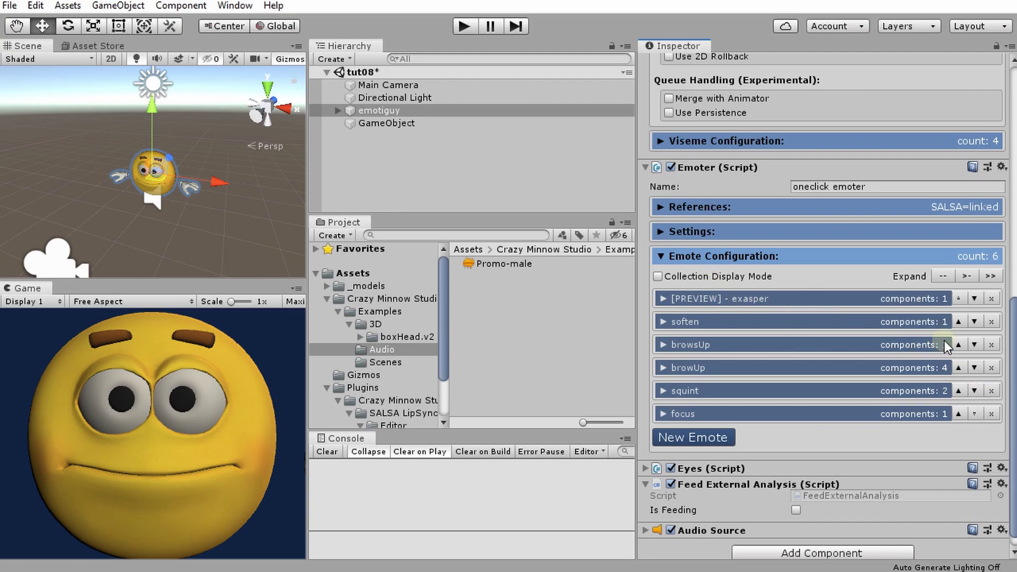
left_click(699, 275)
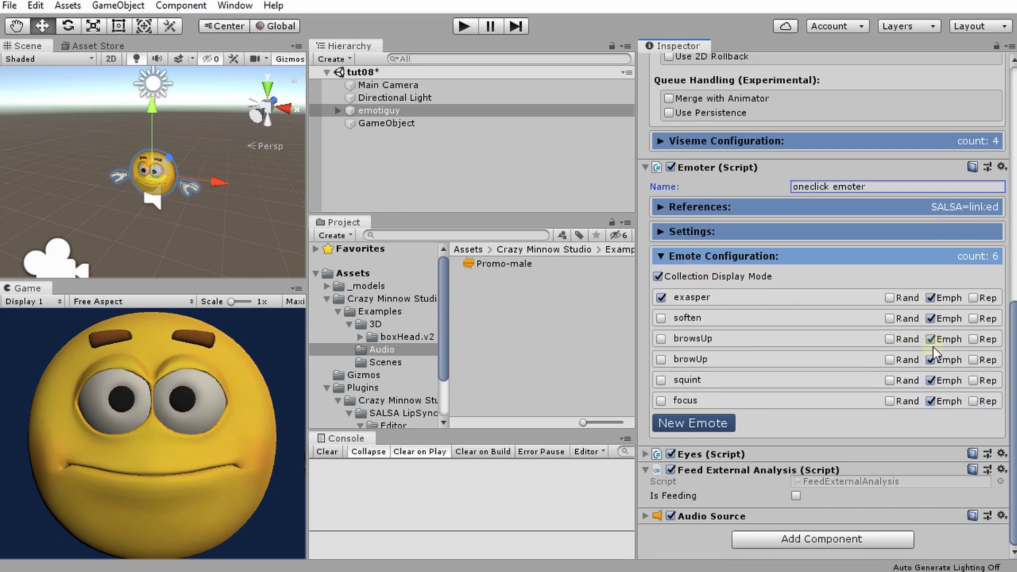
left_click(661, 298)
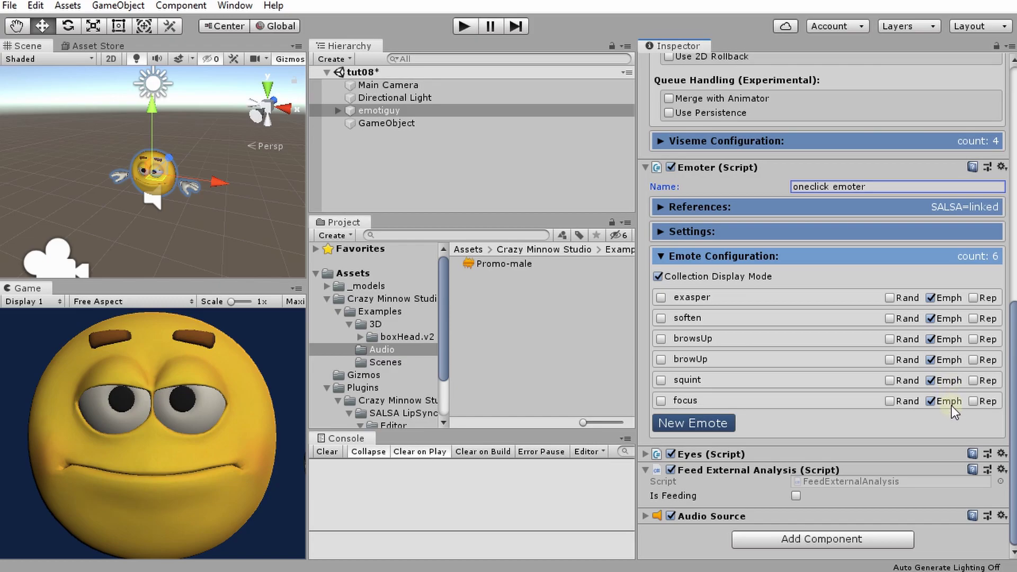
scroll(830, 372, "up", 10)
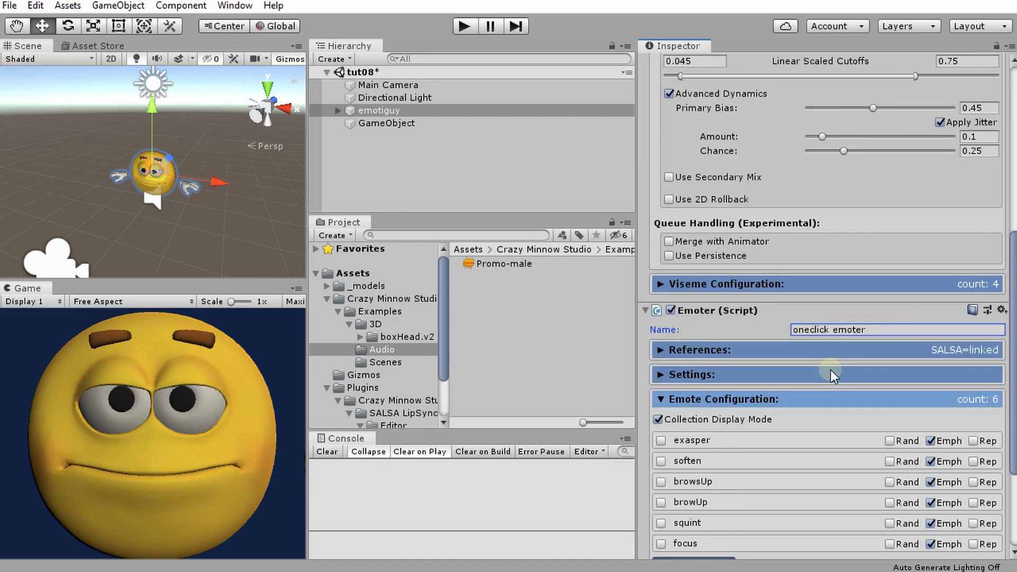